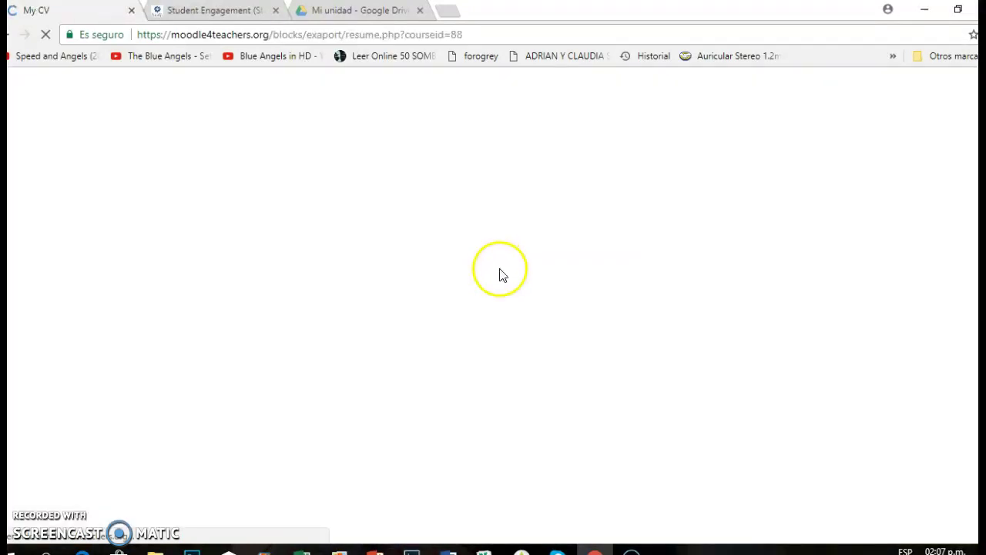
# Step: Review the My CV sections from personal information down to professional memberships, and open the badges section for editing
pyautogui.scroll(-5, 568, 331)
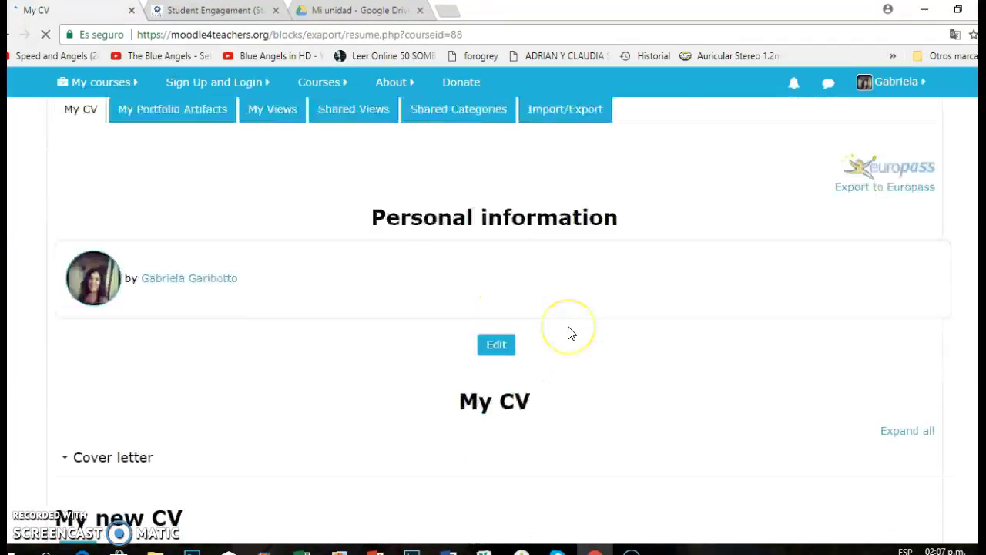
pyautogui.scroll(-1, 568, 332)
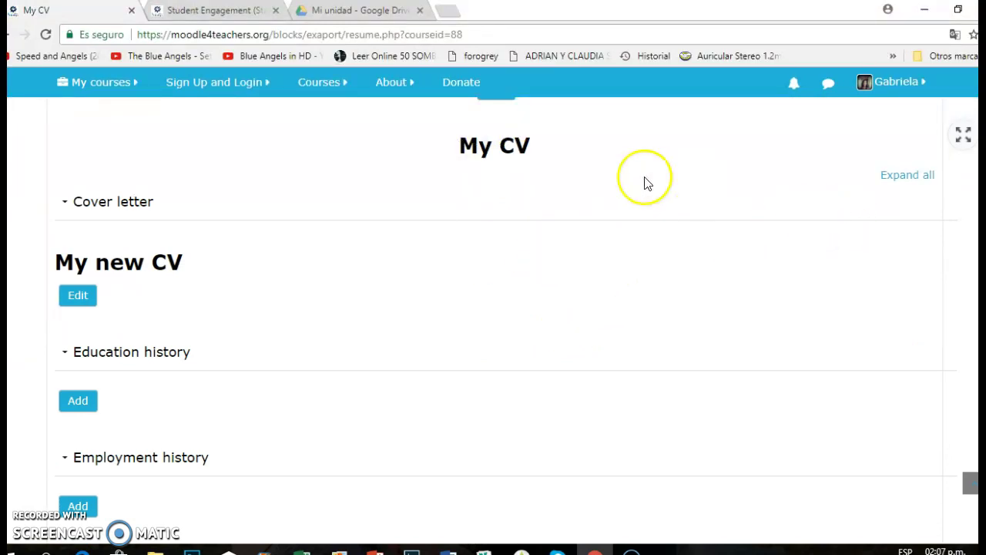
pyautogui.scroll(-3, 647, 185)
pyautogui.scroll(-3, 647, 193)
pyautogui.scroll(-3, 646, 196)
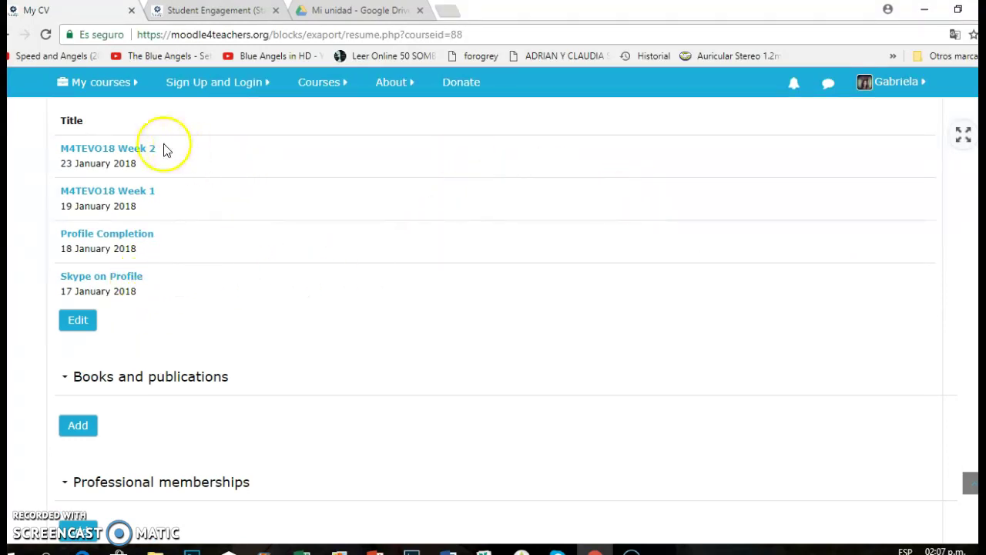
pyautogui.scroll(3, 192, 280)
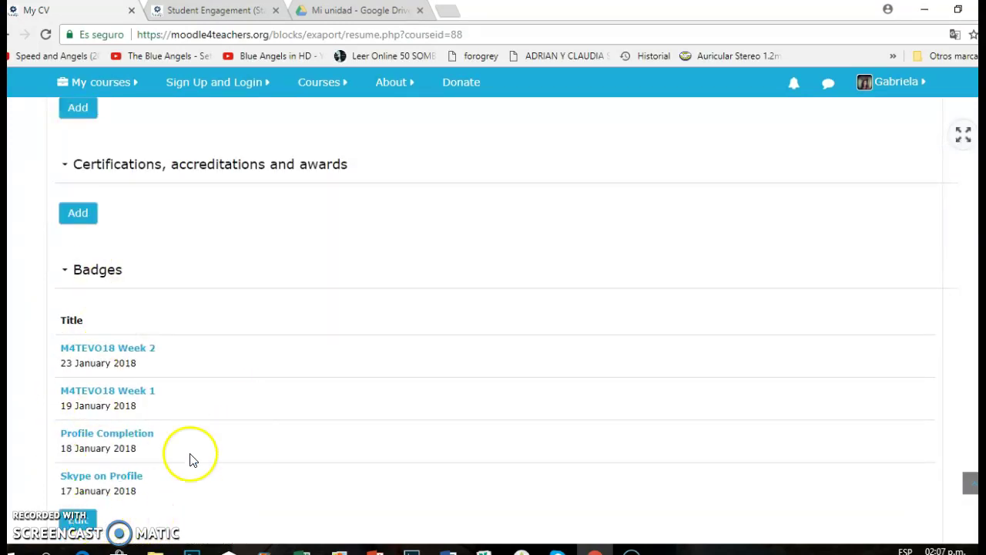
pyautogui.scroll(-3, 141, 501)
pyautogui.click(82, 324)
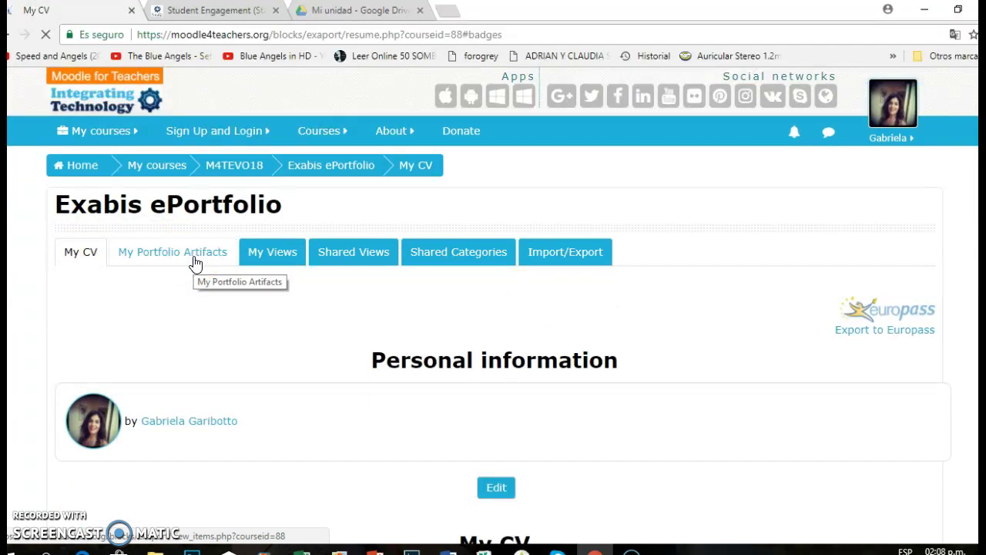
# Step: Open the portfolio artifacts and look over the artifact types and contents of the root category
pyautogui.click(195, 264)
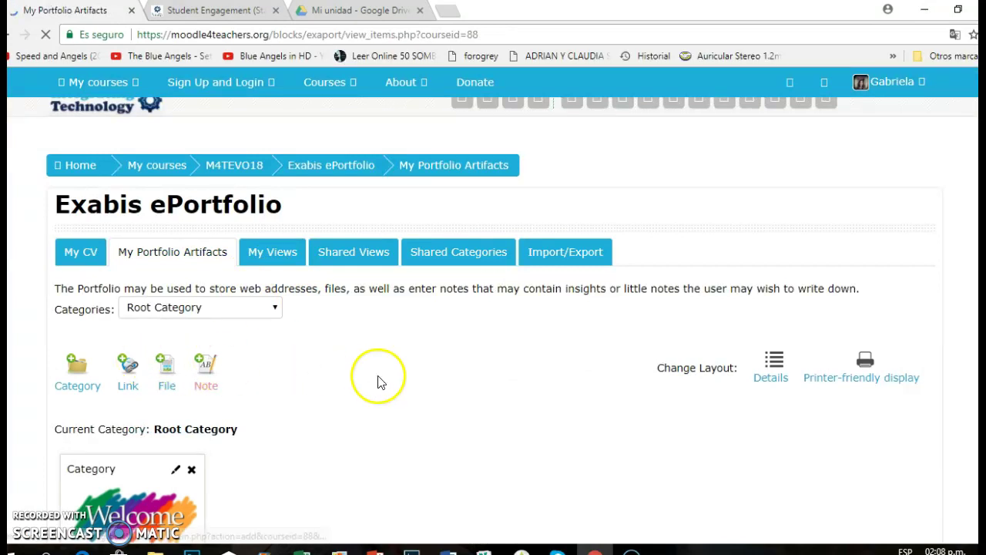
pyautogui.scroll(-3, 377, 378)
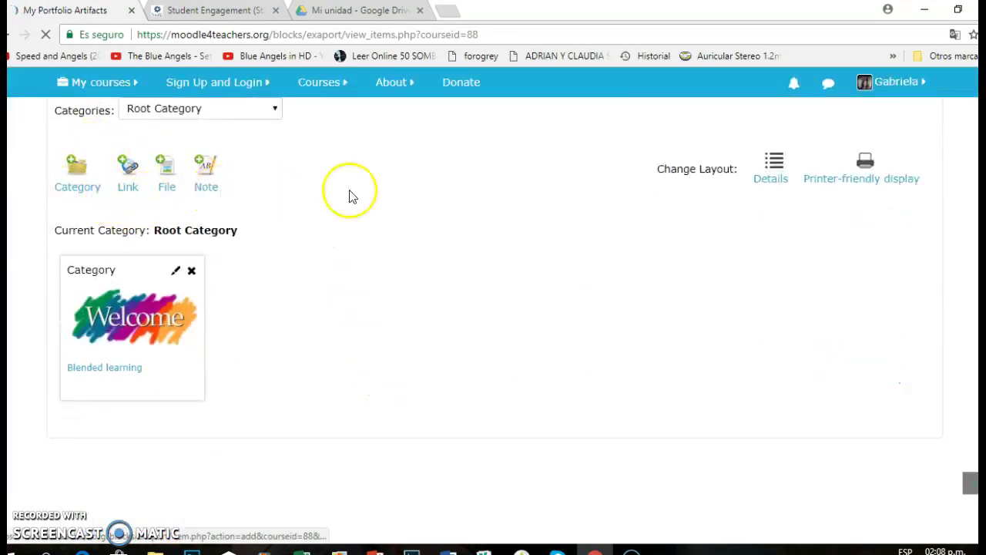
pyautogui.scroll(3, 413, 211)
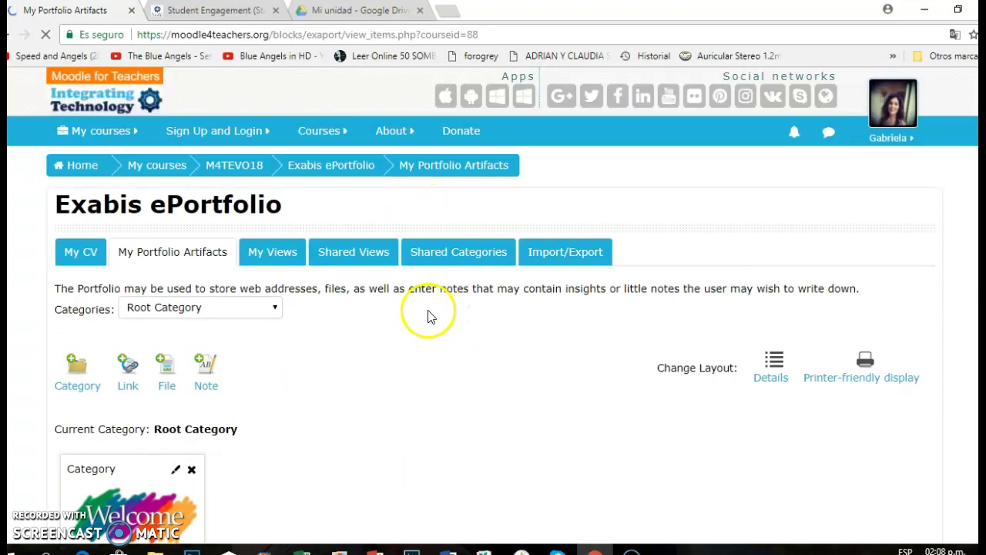
pyautogui.scroll(-3, 451, 347)
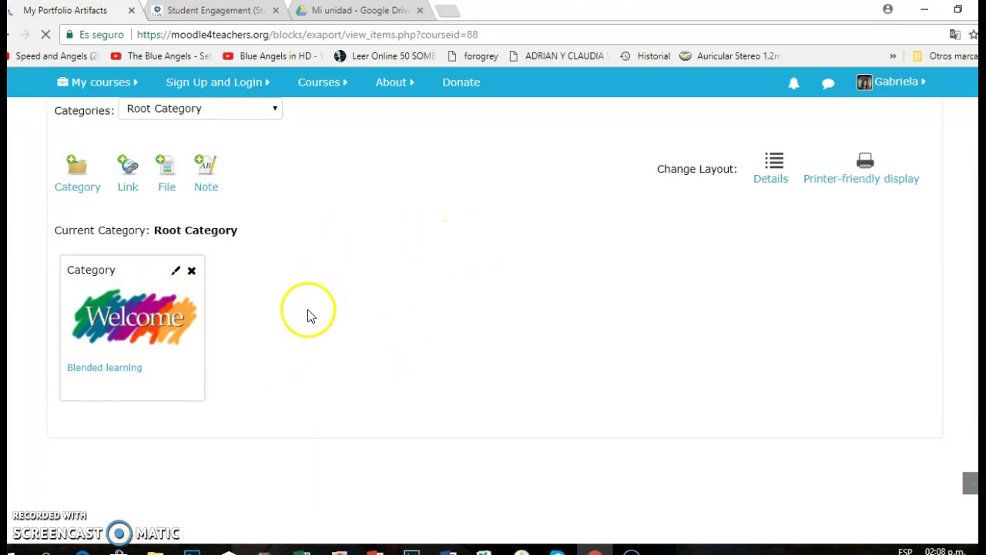
pyautogui.click(79, 187)
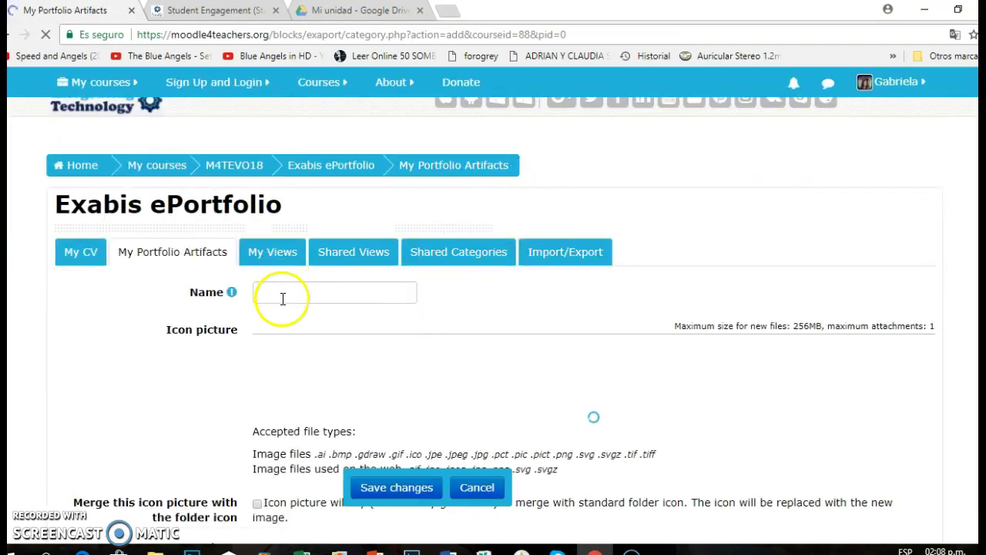
pyautogui.click(283, 299)
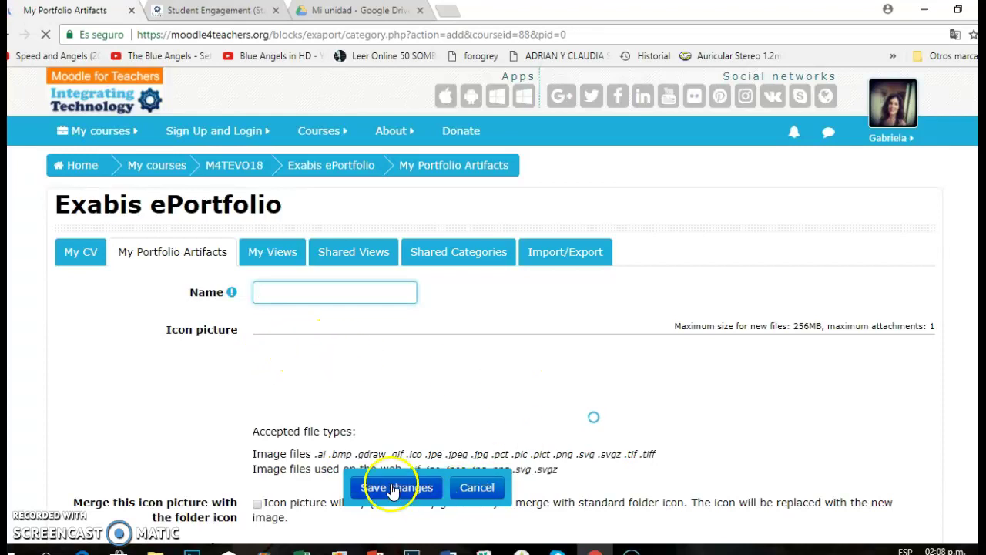
pyautogui.click(426, 496)
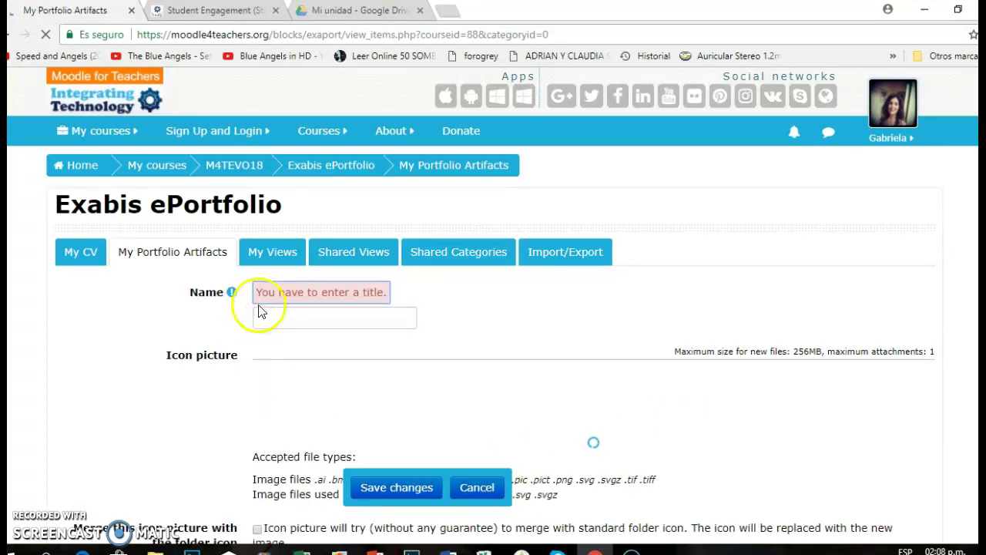
pyautogui.scroll(-3, 222, 383)
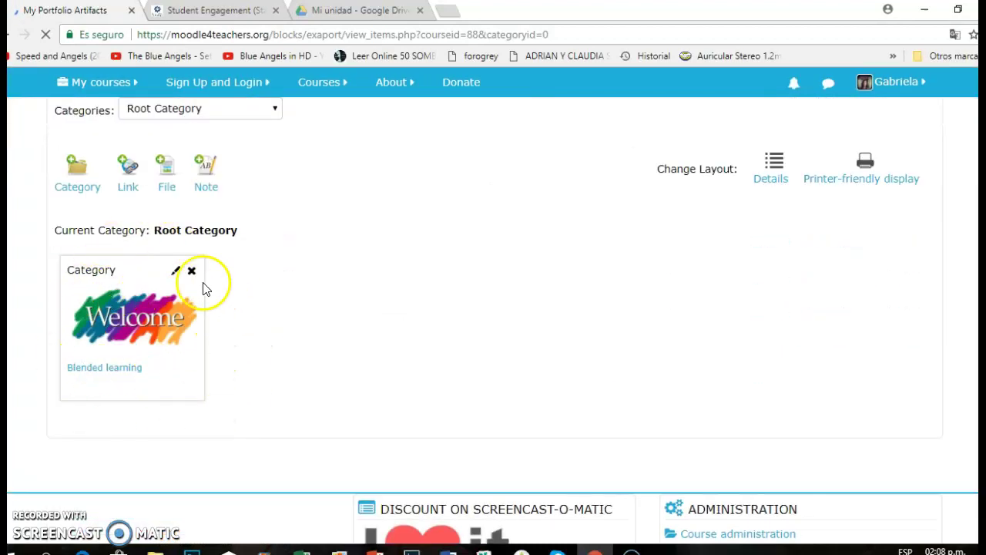
pyautogui.click(125, 367)
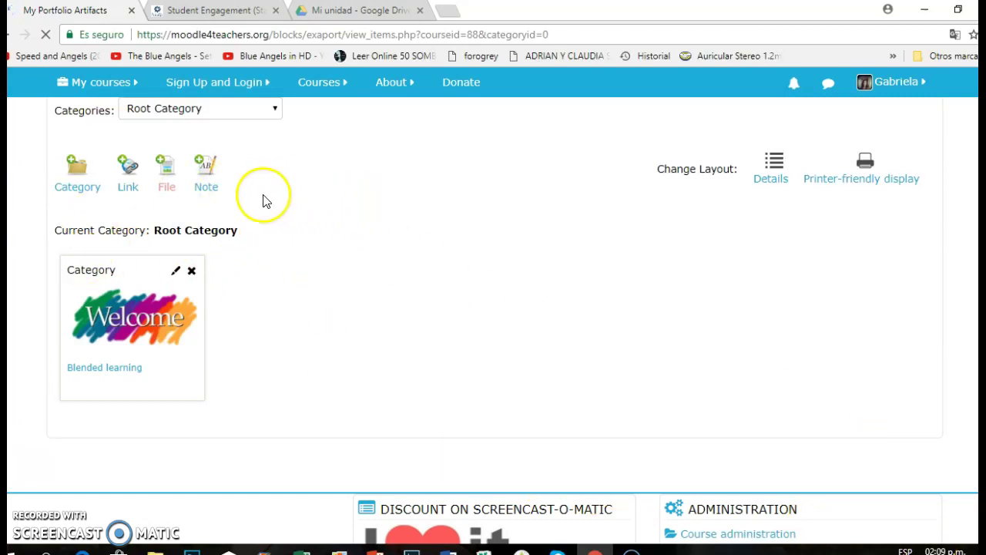
pyautogui.click(168, 188)
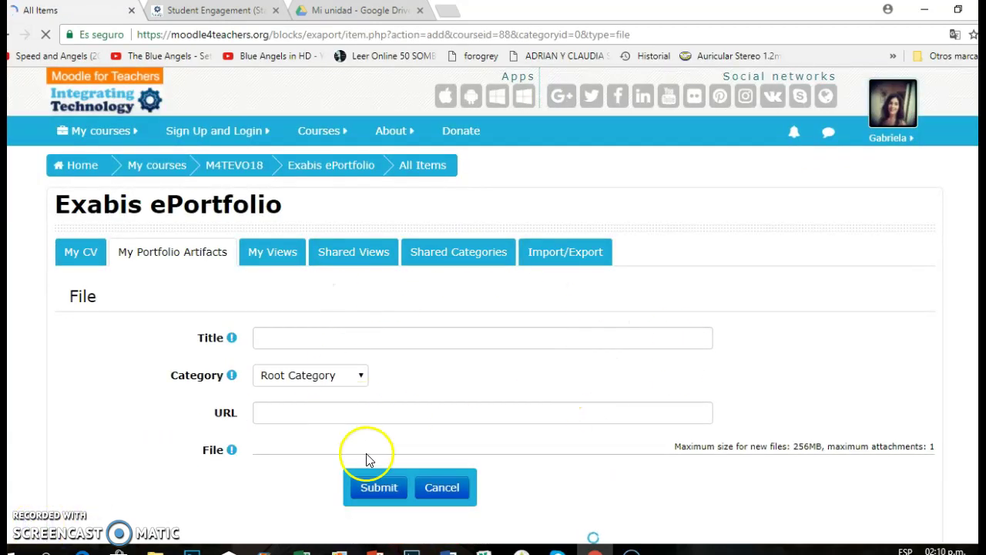
pyautogui.click(277, 335)
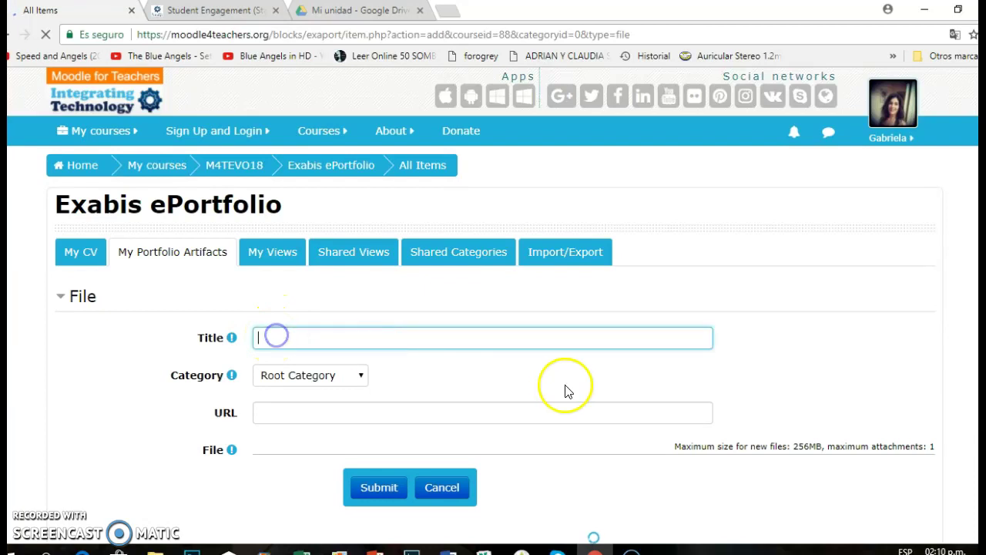
pyautogui.click(367, 378)
pyautogui.click(332, 409)
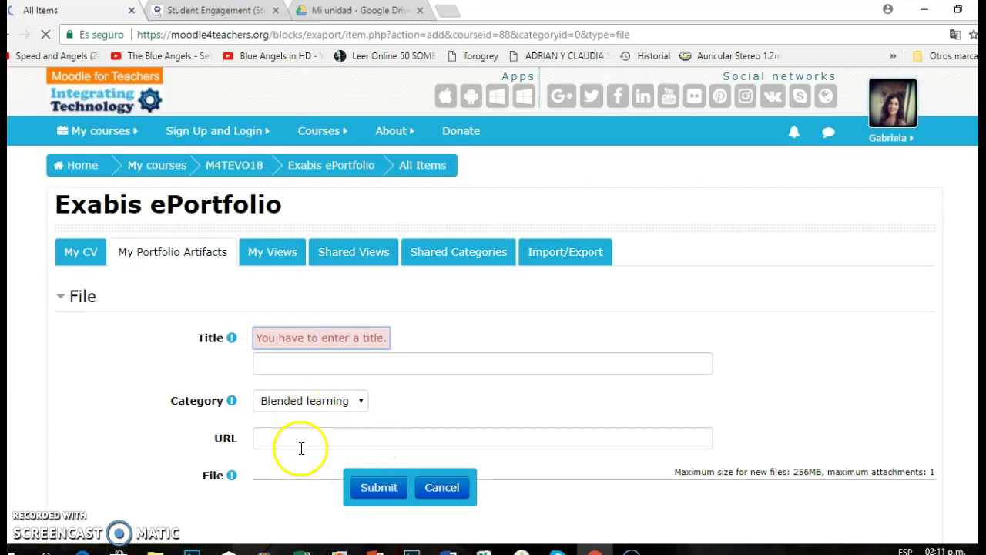
pyautogui.scroll(-3, 301, 447)
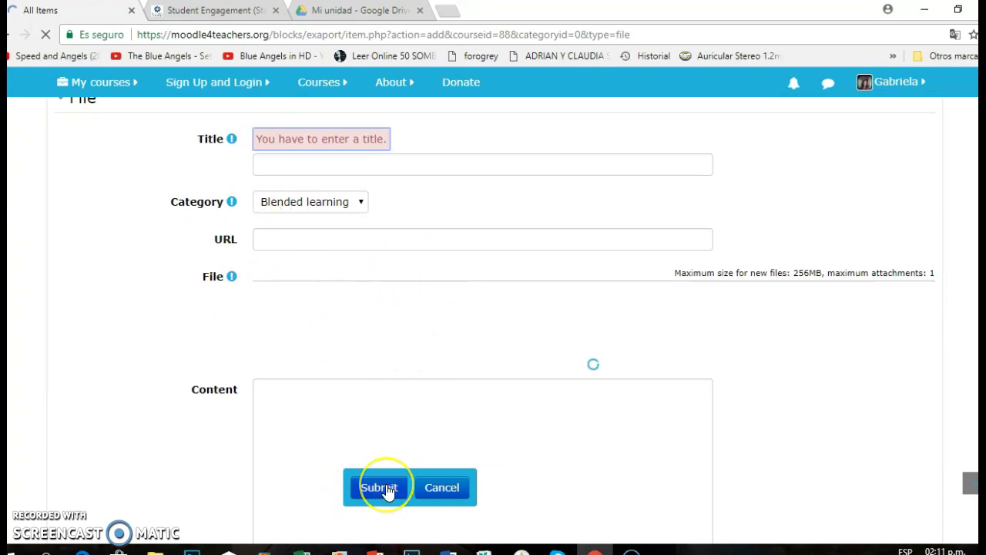
pyautogui.click(445, 497)
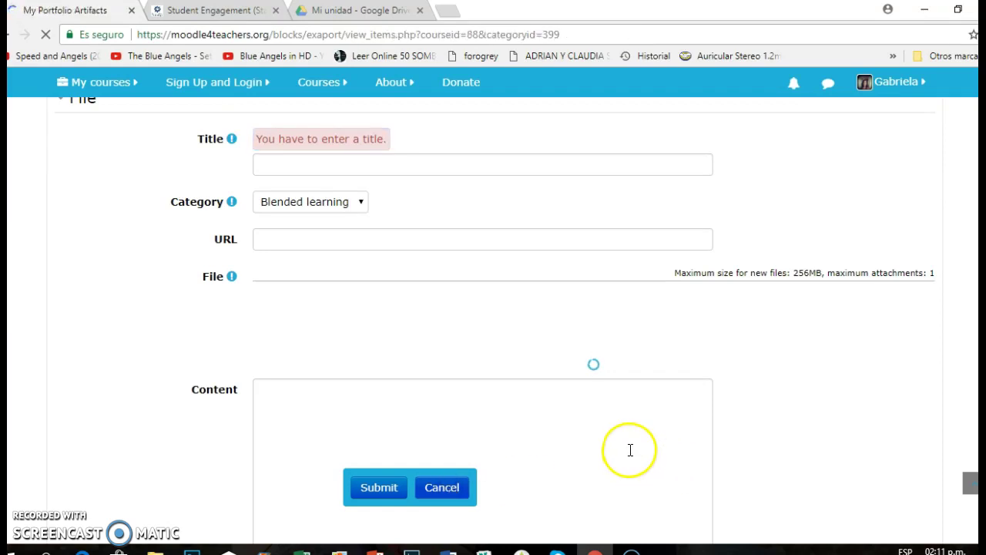
# Step: Review the artifacts in the Blended learning category and switch their layout to Details
pyautogui.scroll(-5, 439, 331)
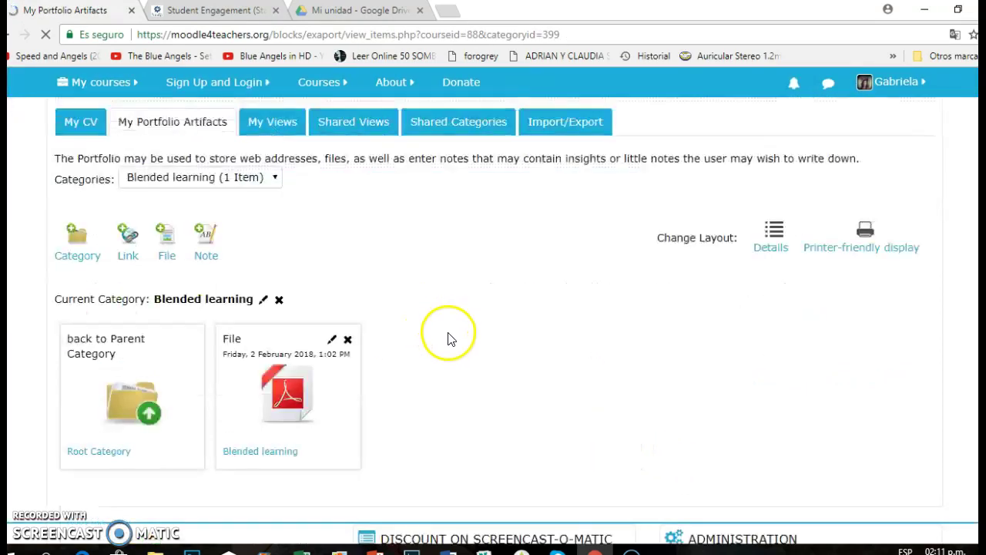
pyautogui.scroll(5, 473, 209)
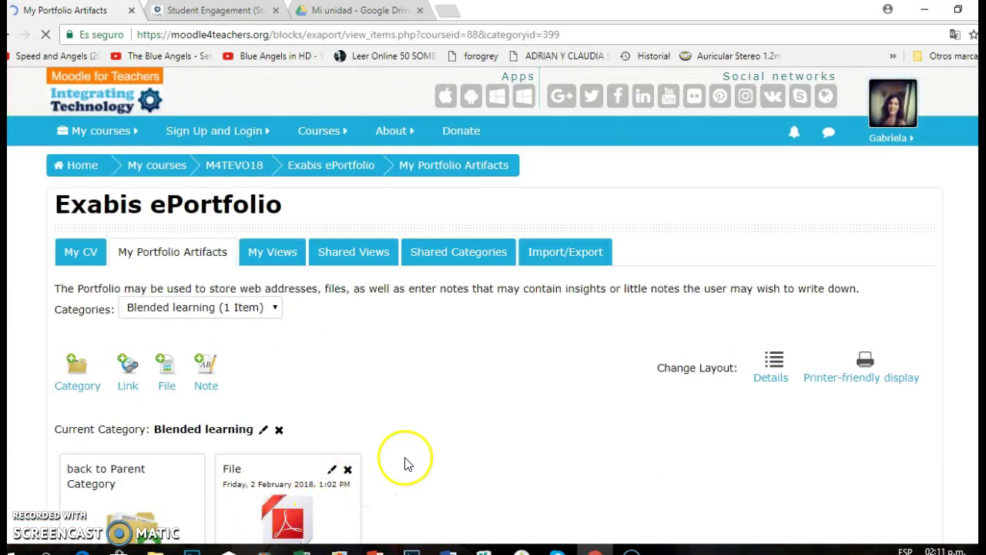
pyautogui.scroll(-3, 326, 440)
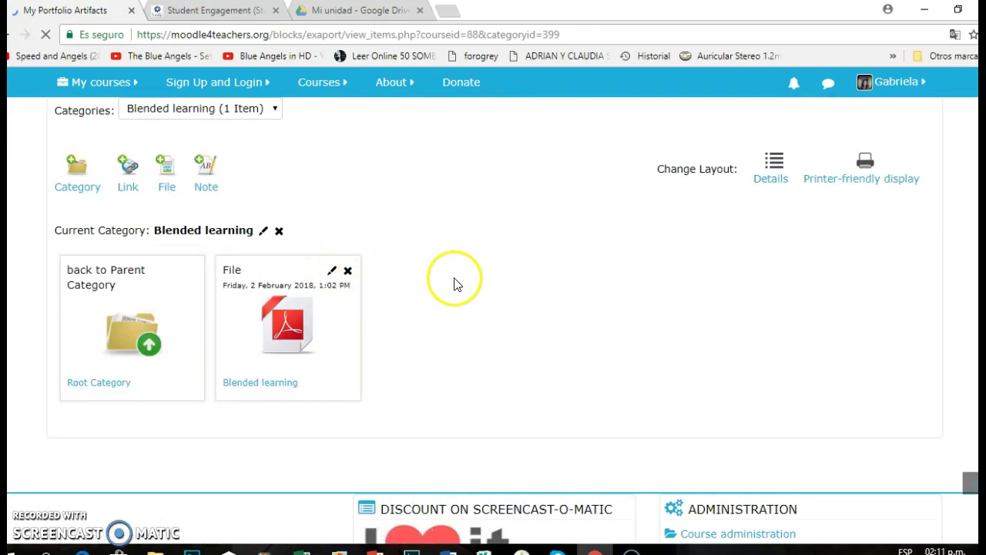
pyautogui.scroll(3, 453, 290)
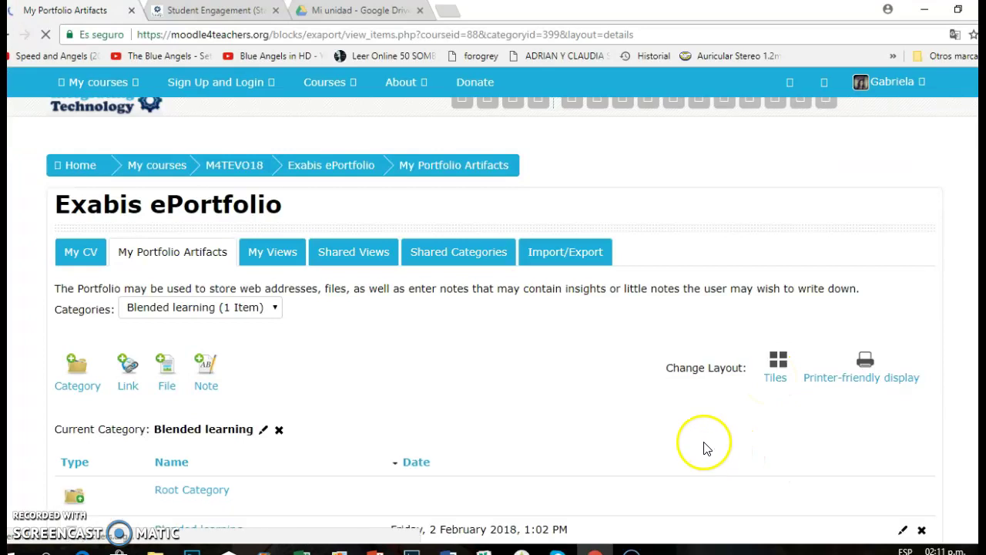
pyautogui.scroll(-3, 707, 448)
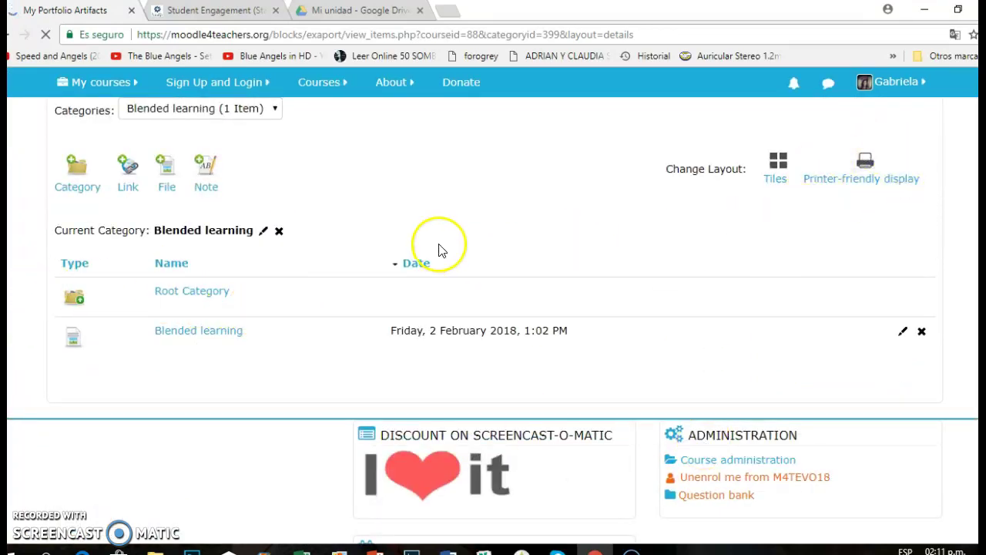
pyautogui.scroll(3, 439, 243)
# Step: Add a new portfolio view titled "Teaching and learning" and save it
pyautogui.click(275, 254)
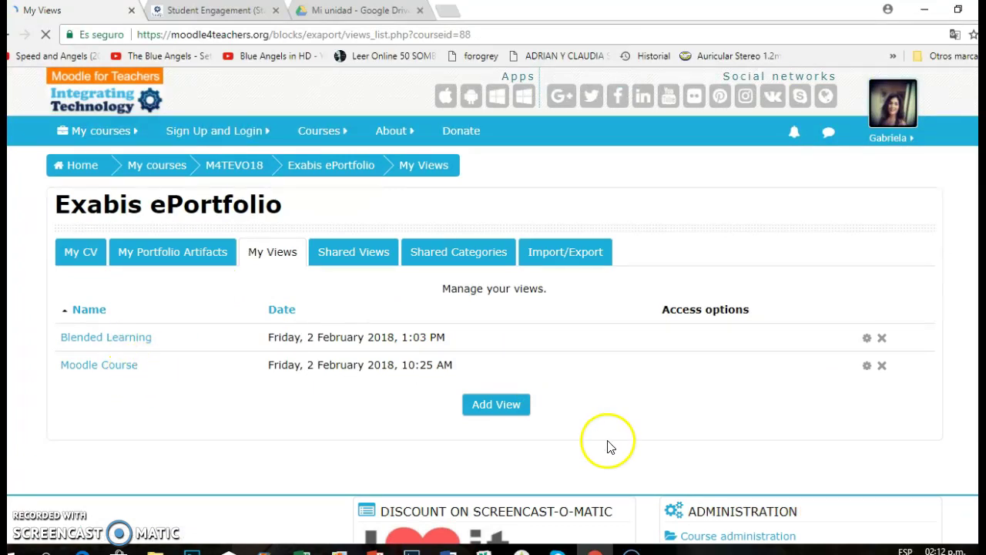
pyautogui.click(493, 408)
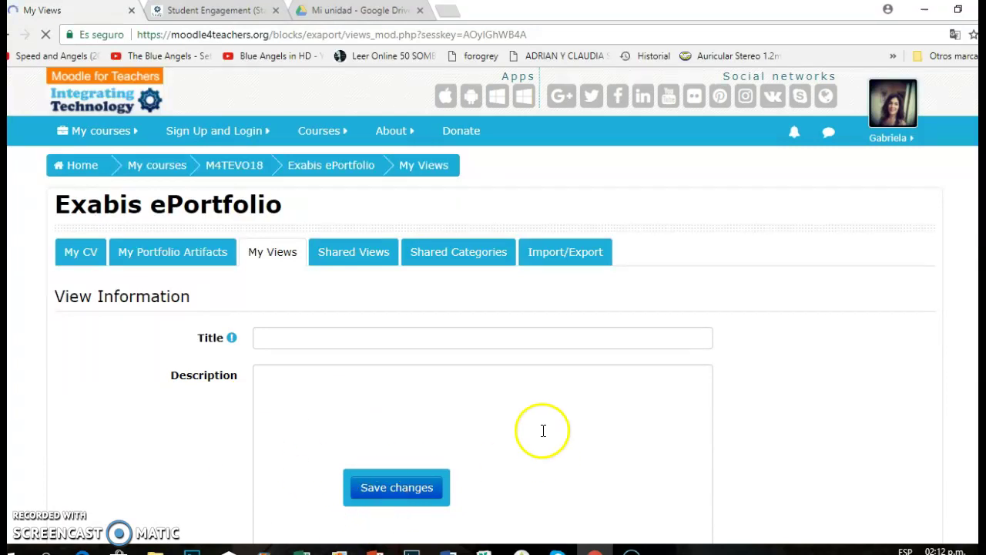
pyautogui.scroll(-3, 543, 431)
pyautogui.scroll(3, 422, 335)
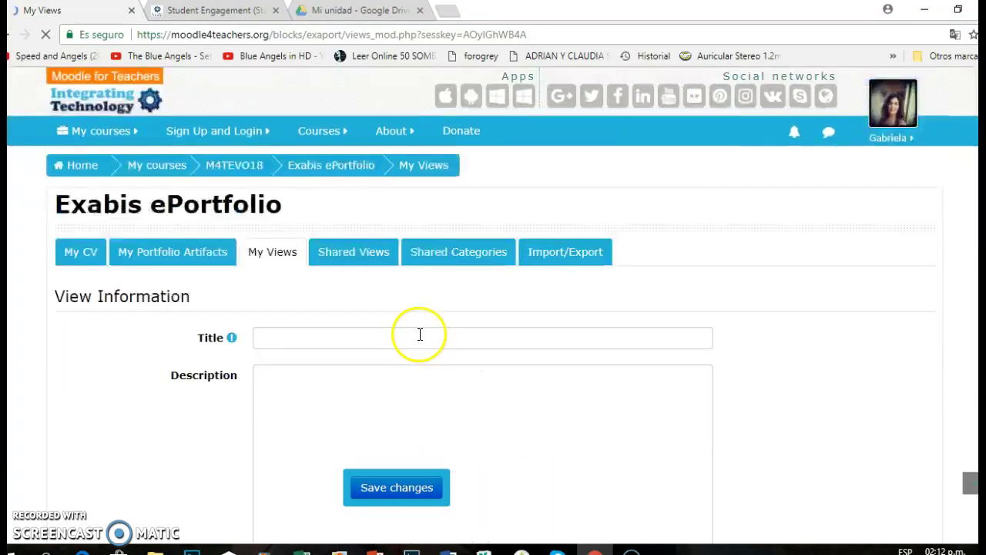
pyautogui.click(403, 339)
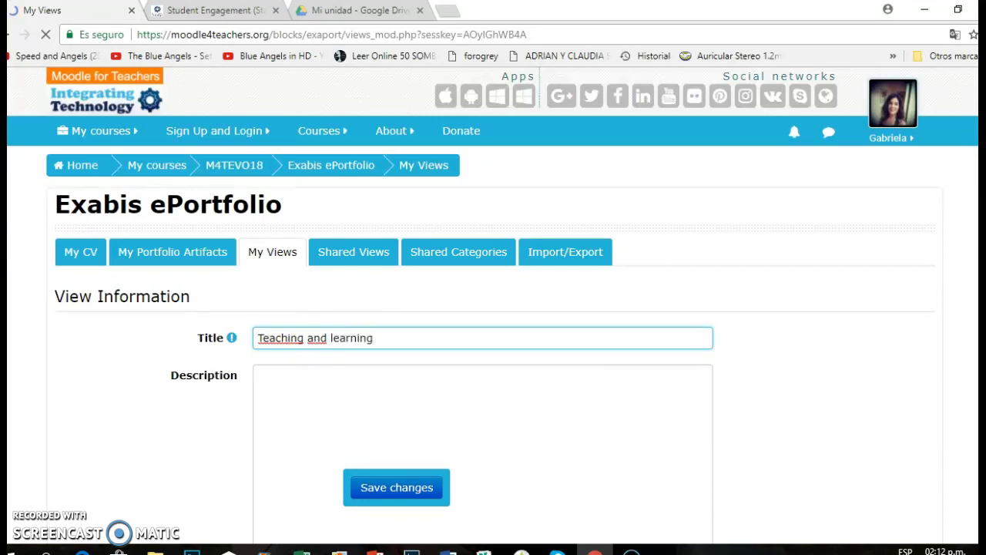
pyautogui.click(393, 489)
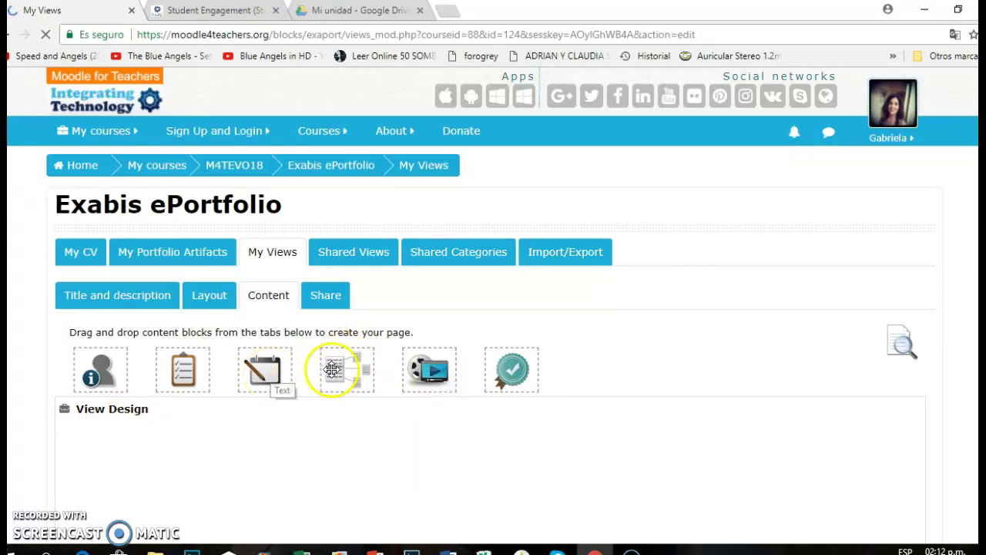
# Step: Examine the content blocks available for the new view and its empty design area
pyautogui.scroll(-3, 333, 369)
pyautogui.scroll(3, 352, 368)
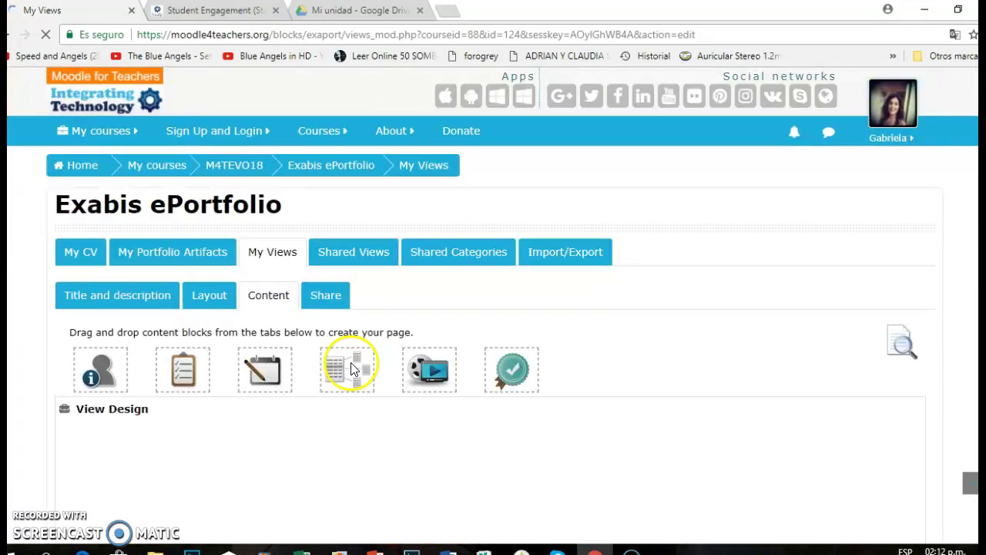
pyautogui.scroll(-3, 260, 341)
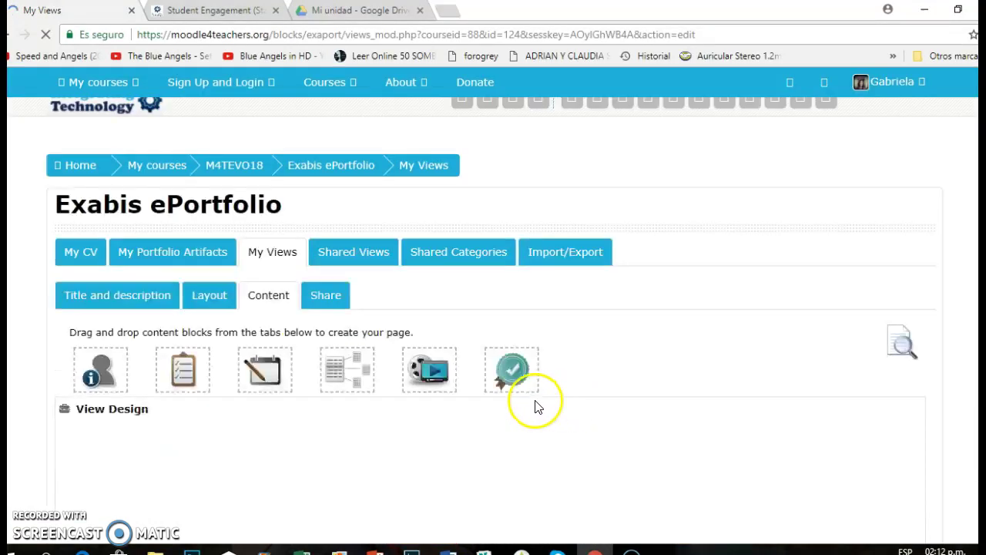
# Step: Look through the portfolio views shared by other users, and open the shared categories
pyautogui.click(363, 261)
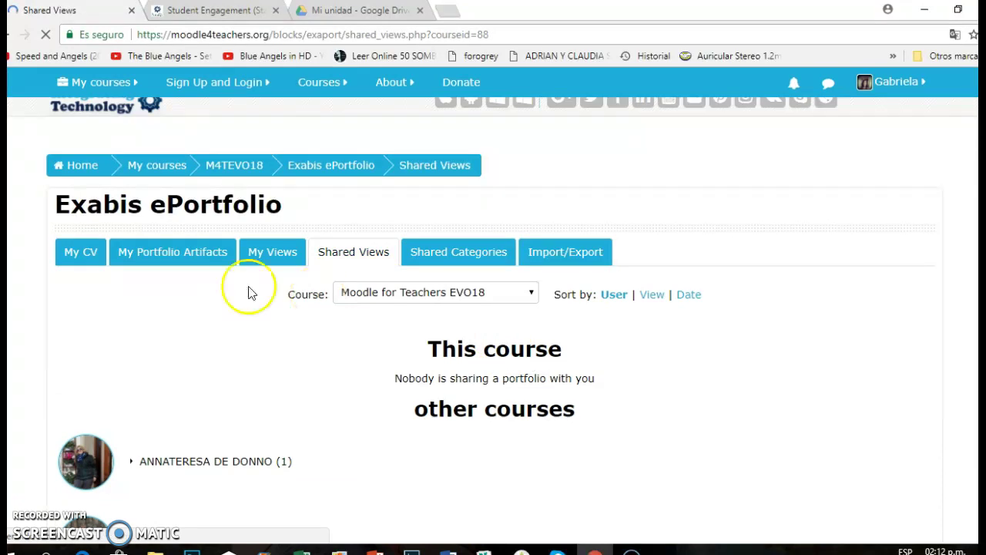
pyautogui.scroll(-3, 334, 375)
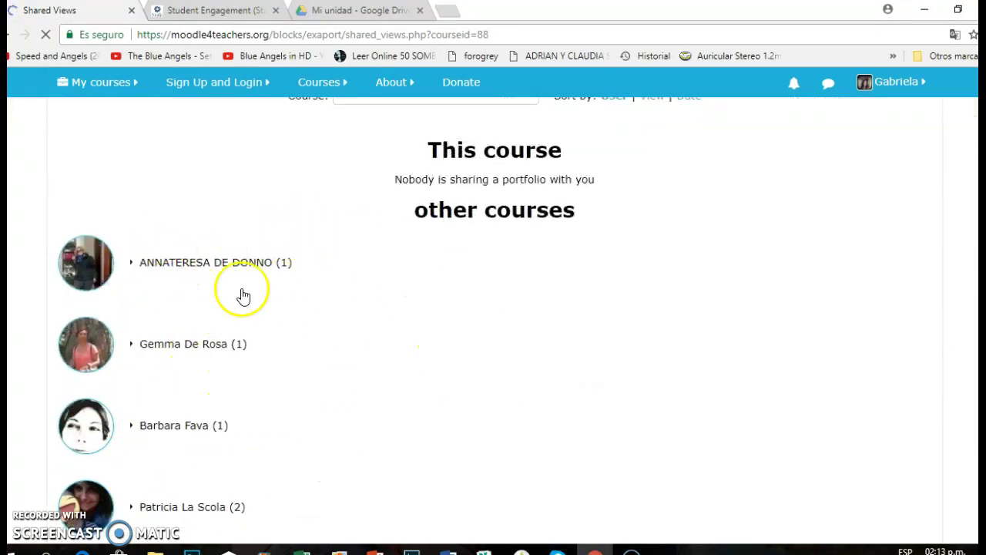
pyautogui.scroll(2, 527, 330)
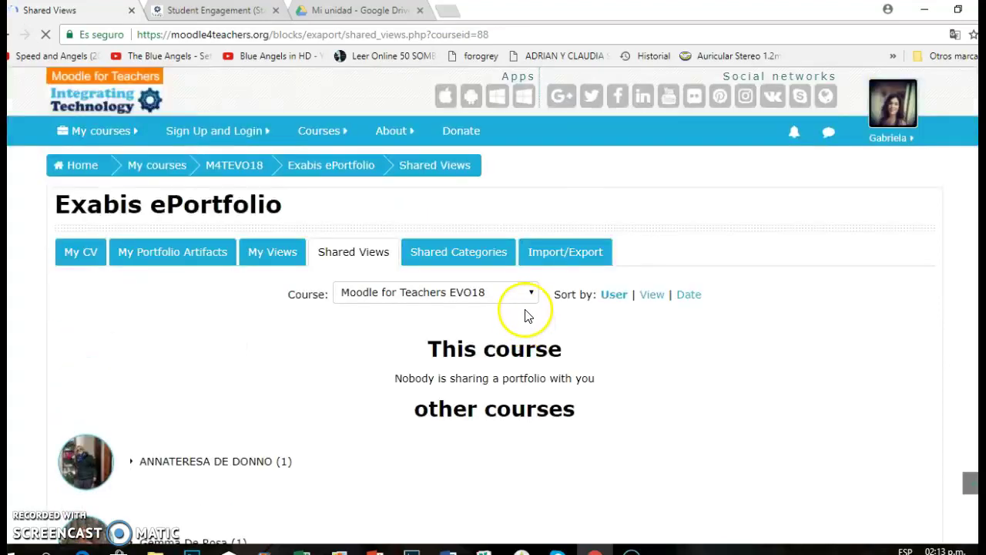
pyautogui.click(450, 255)
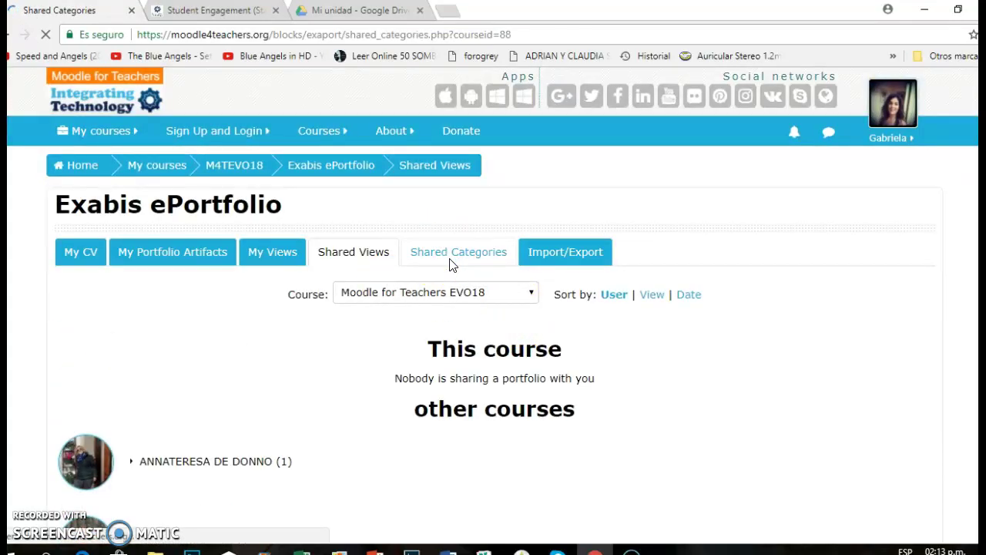
# Step: Look through the portfolio categories shared by other users
pyautogui.scroll(-5, 619, 410)
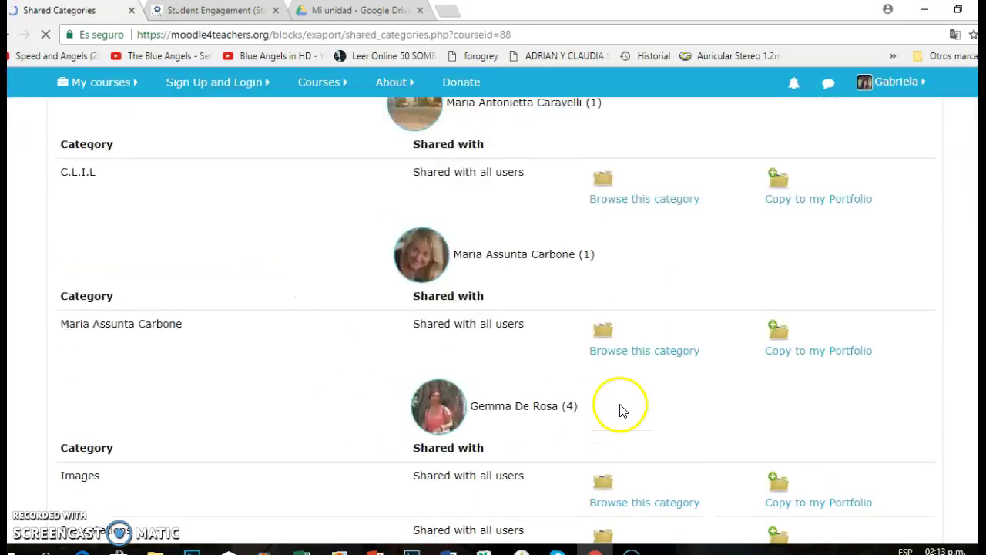
pyautogui.scroll(6, 462, 293)
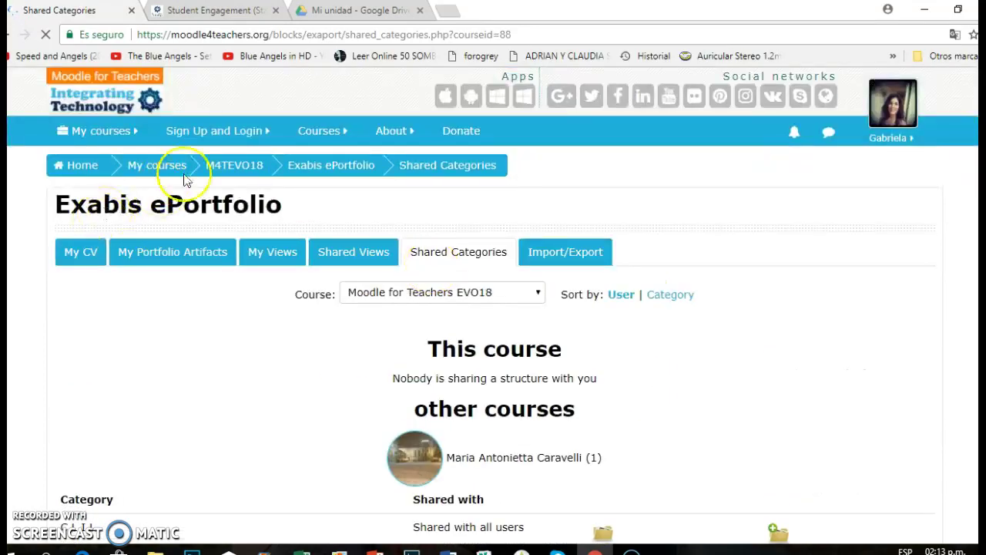
# Step: Switch to the Student Engagement forum and look through its discussion list for the user's own Student Engagement topic
pyautogui.click(232, 12)
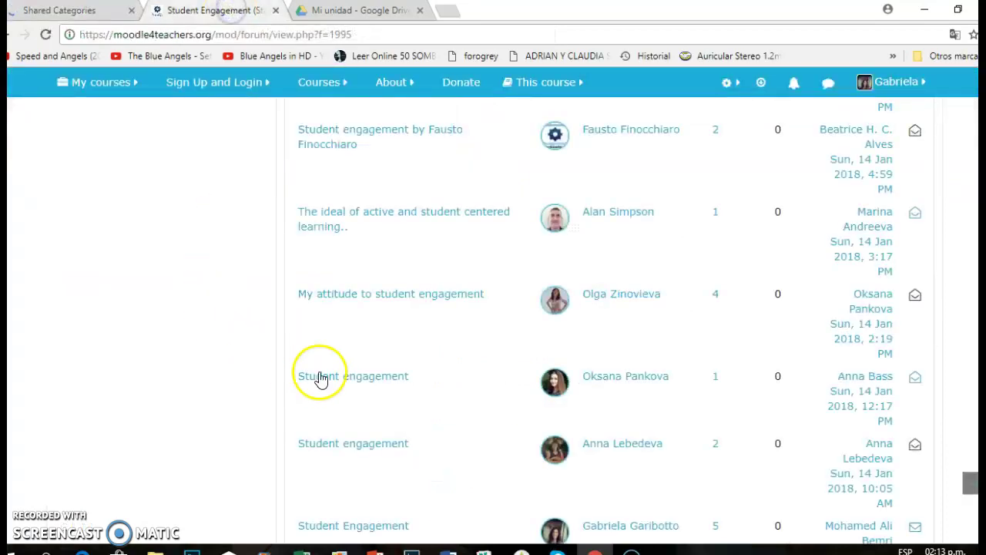
pyautogui.scroll(-3, 484, 254)
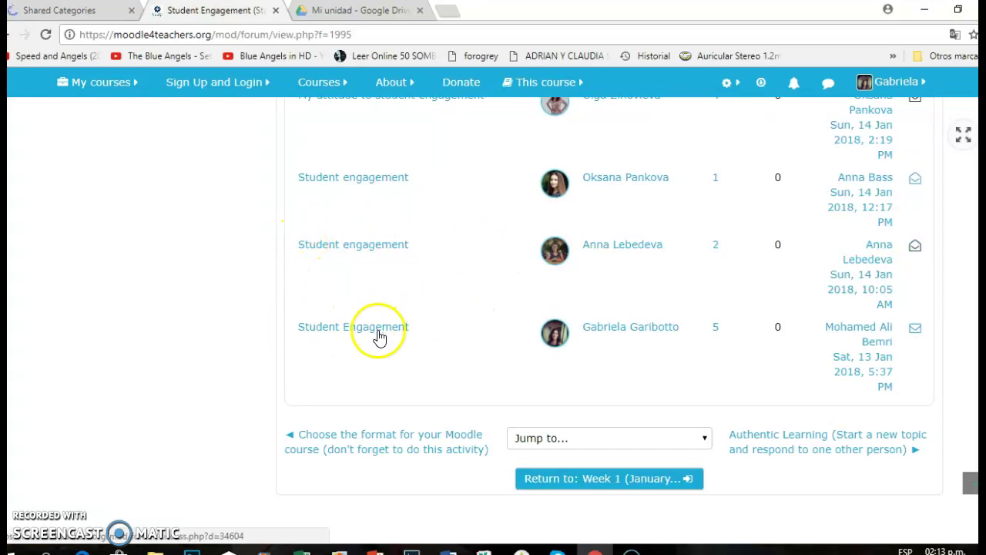
pyautogui.scroll(20, 706, 314)
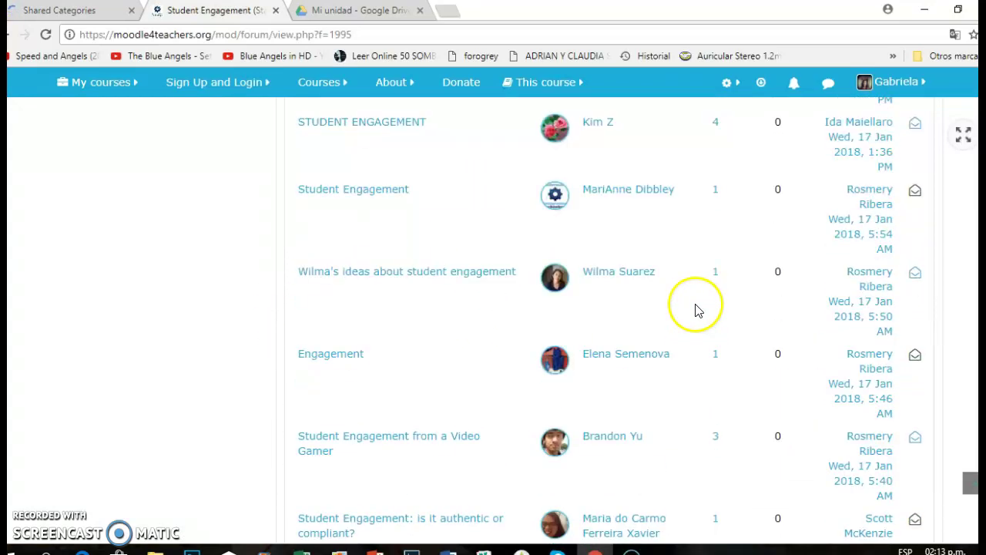
pyautogui.scroll(15, 678, 303)
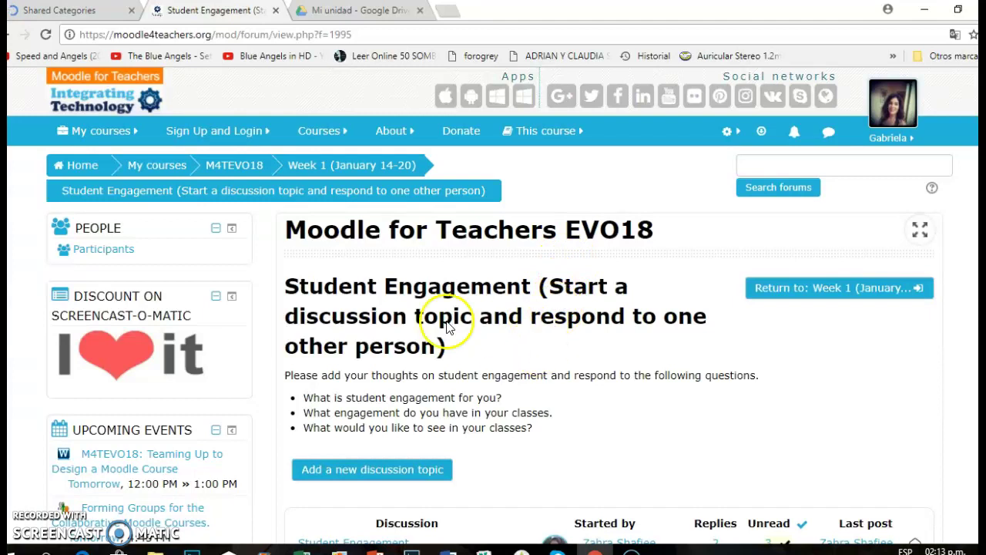
pyautogui.scroll(-6, 546, 307)
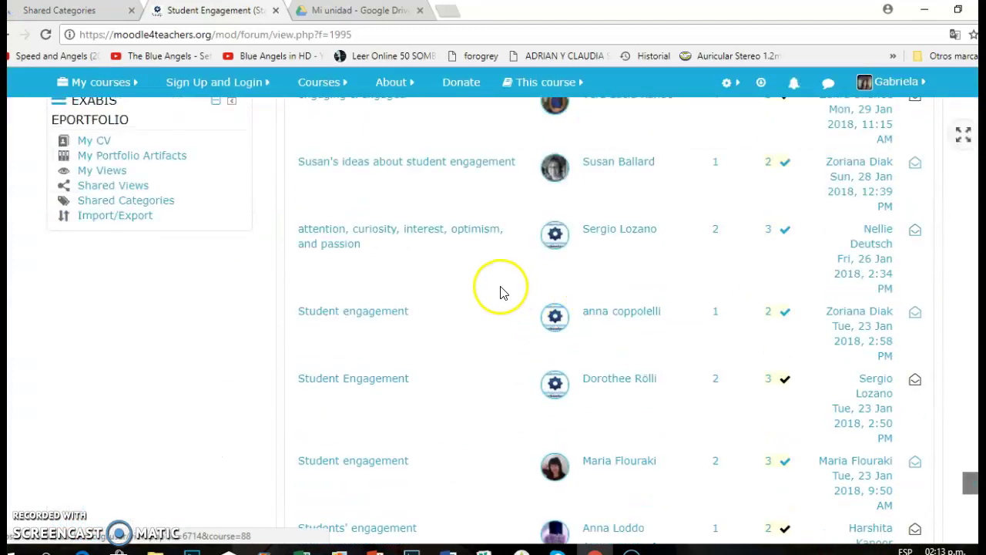
pyautogui.scroll(-3, 502, 293)
pyautogui.scroll(-10, 489, 226)
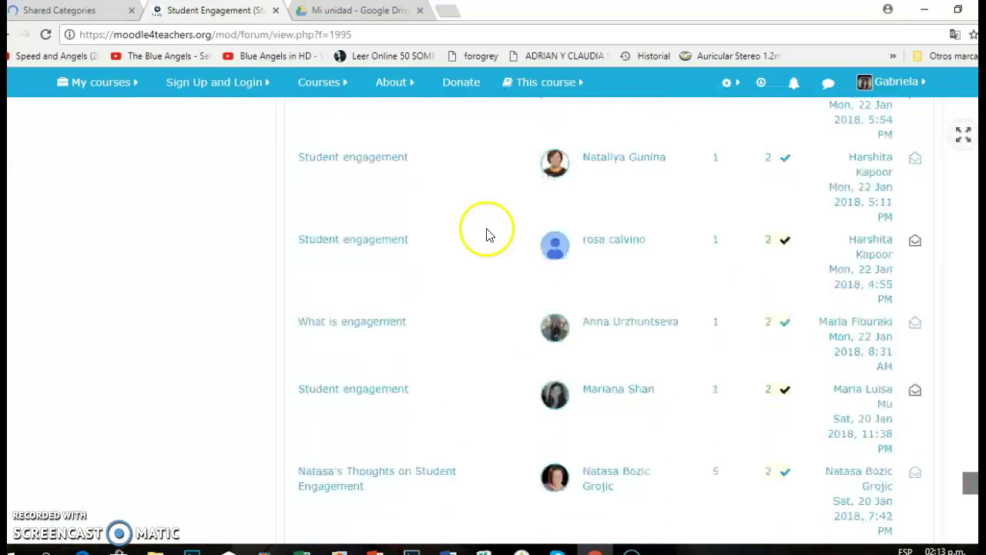
pyautogui.scroll(-15, 484, 237)
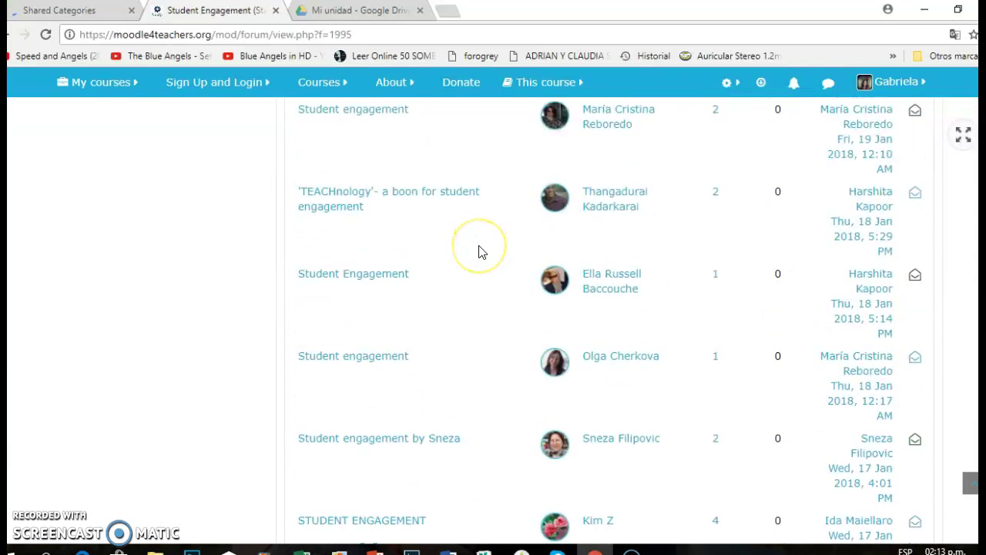
pyautogui.scroll(-14, 477, 254)
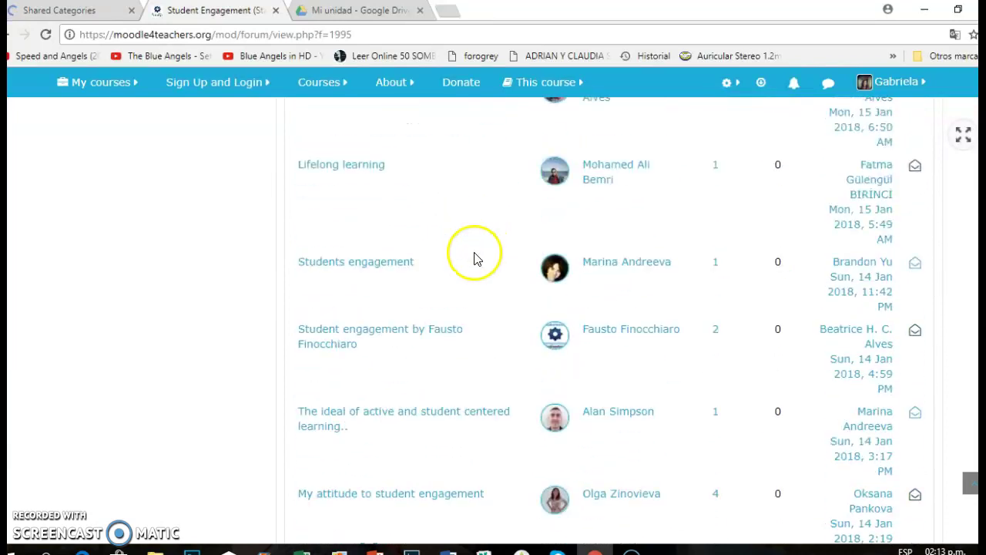
pyautogui.scroll(-3, 474, 231)
pyautogui.scroll(3, 478, 223)
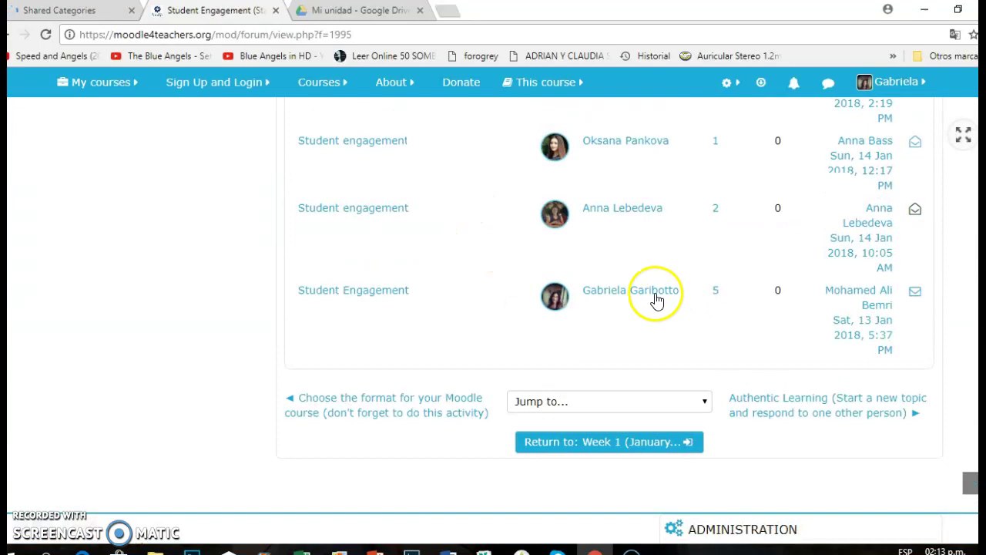
# Step: Open the user's own Student Engagement discussion at the end of the list and start exporting its opening post to a portfolio
pyautogui.click(345, 298)
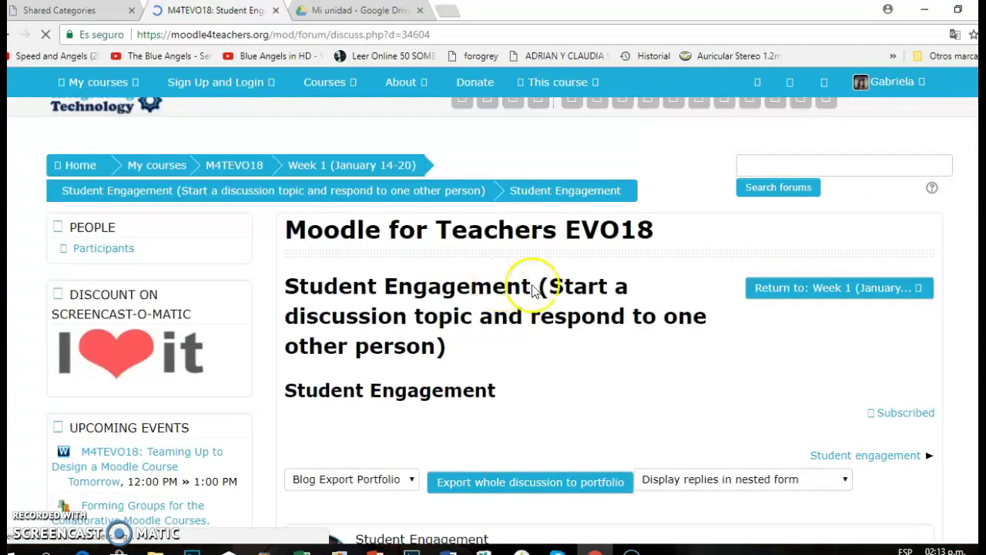
pyautogui.scroll(-5, 582, 368)
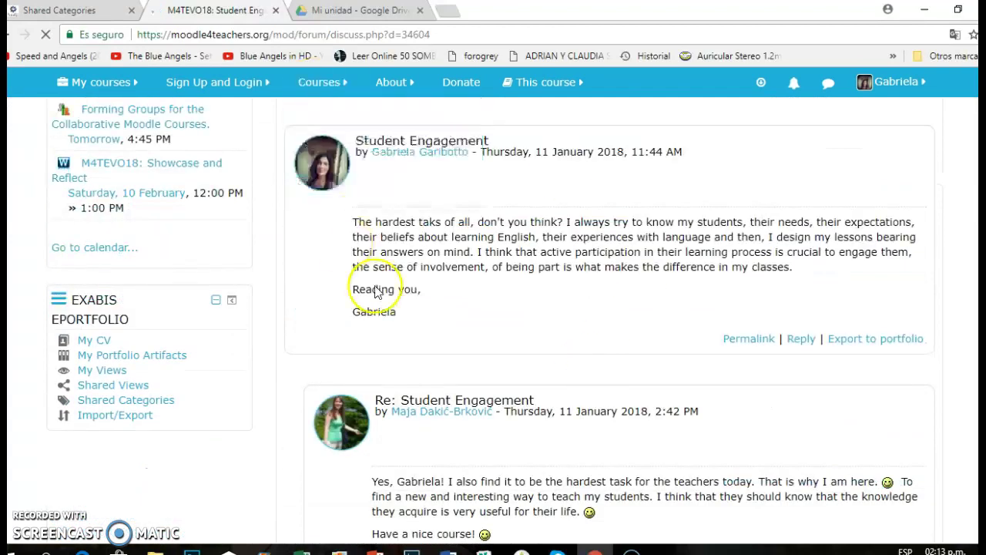
pyautogui.click(856, 343)
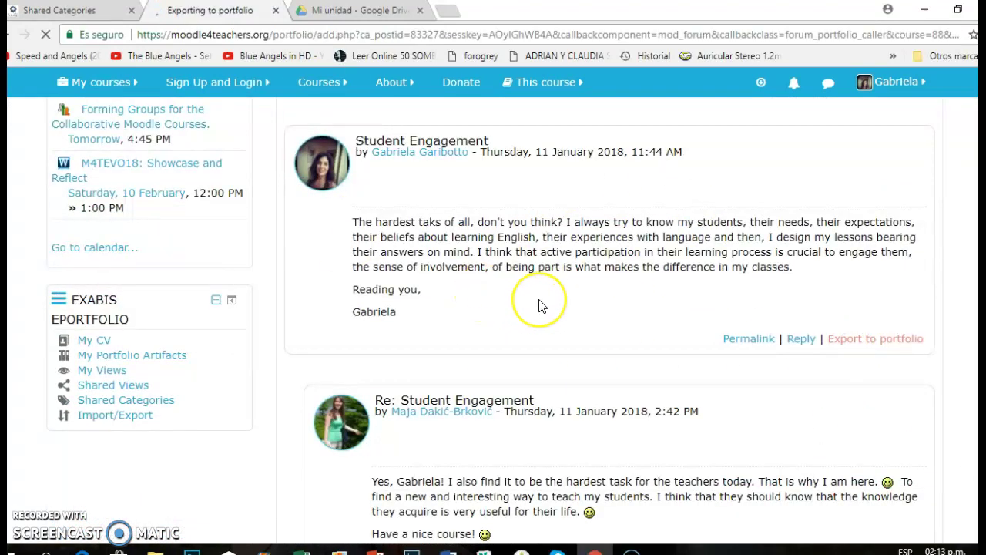
# Step: Set Google Docs as the export destination and complete the portfolio export
pyautogui.scroll(-3, 541, 297)
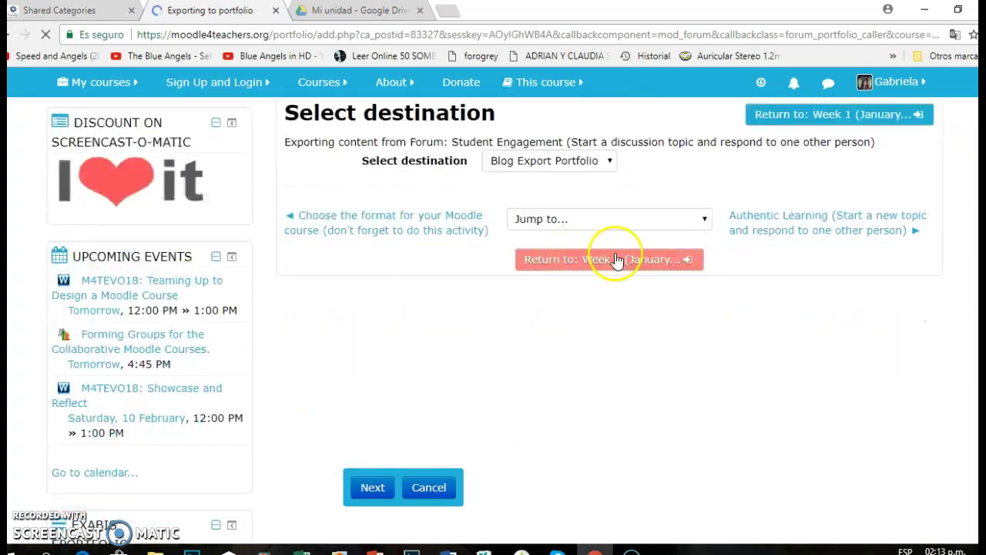
pyautogui.click(610, 170)
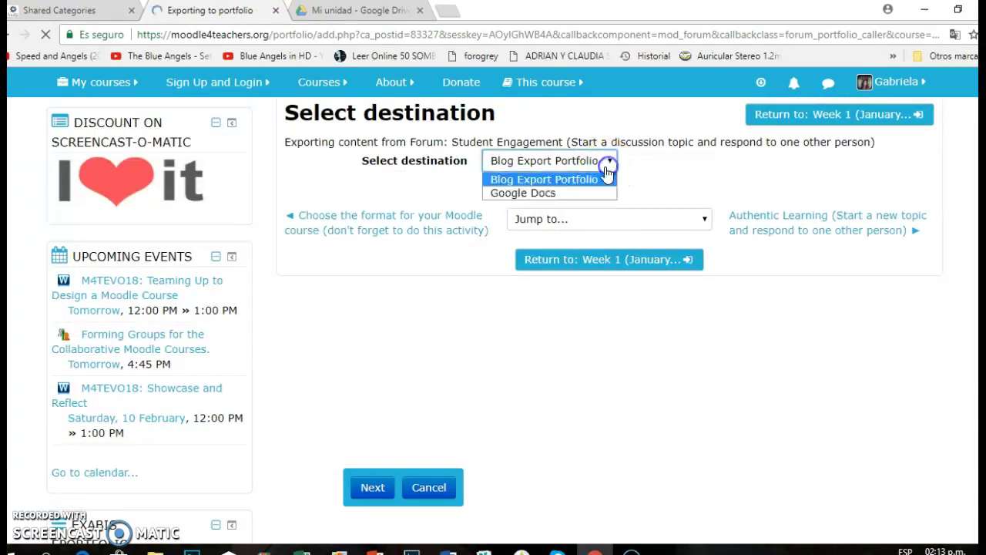
pyautogui.click(519, 194)
pyautogui.click(370, 486)
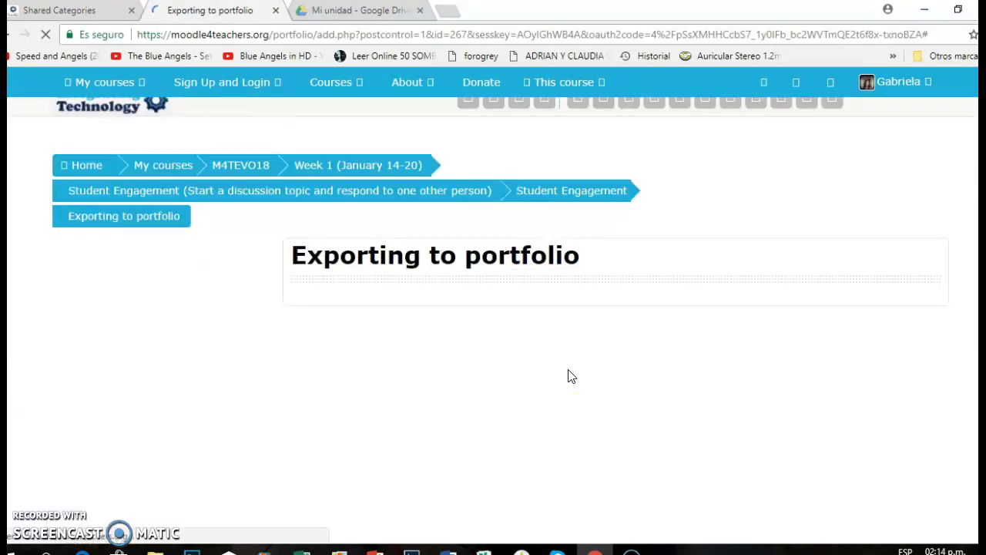
pyautogui.click(706, 411)
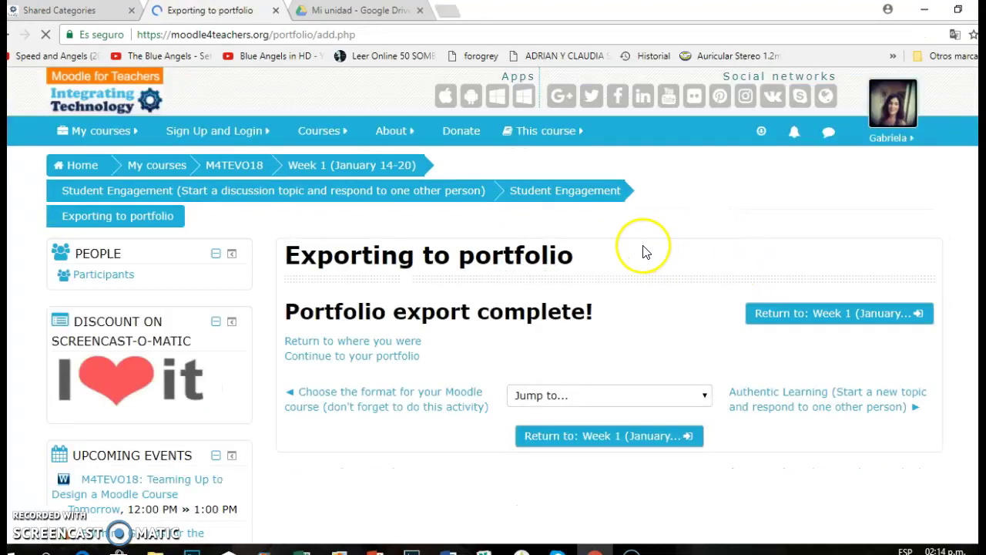
pyautogui.scroll(-3, 645, 249)
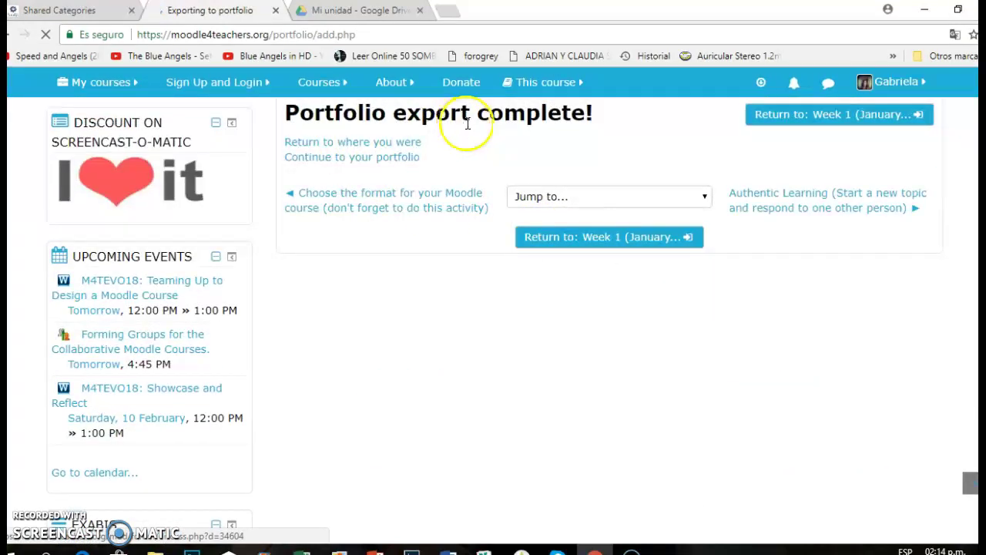
# Step: Switch to Google Drive and look for the exported forum post among the files in Mi unidad
pyautogui.click(370, 11)
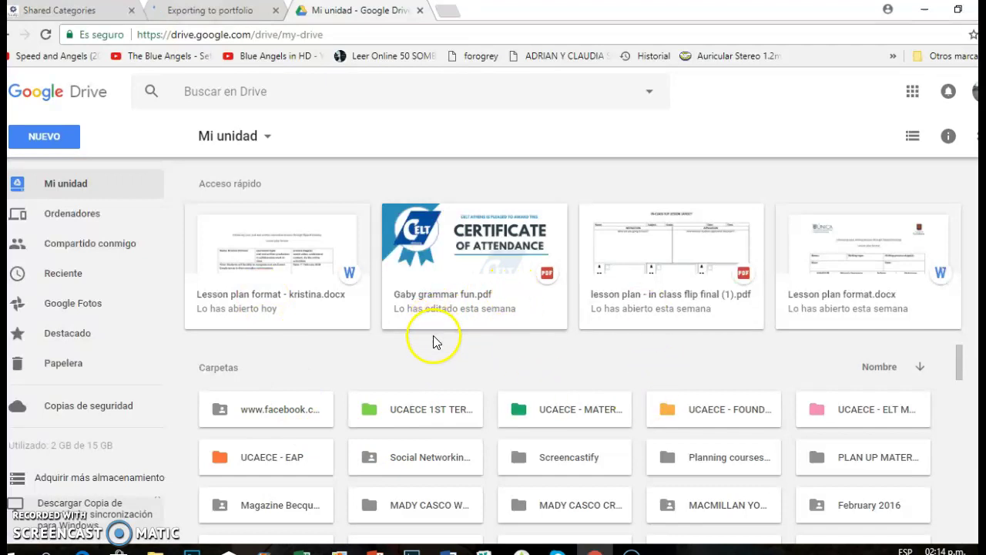
pyautogui.click(198, 12)
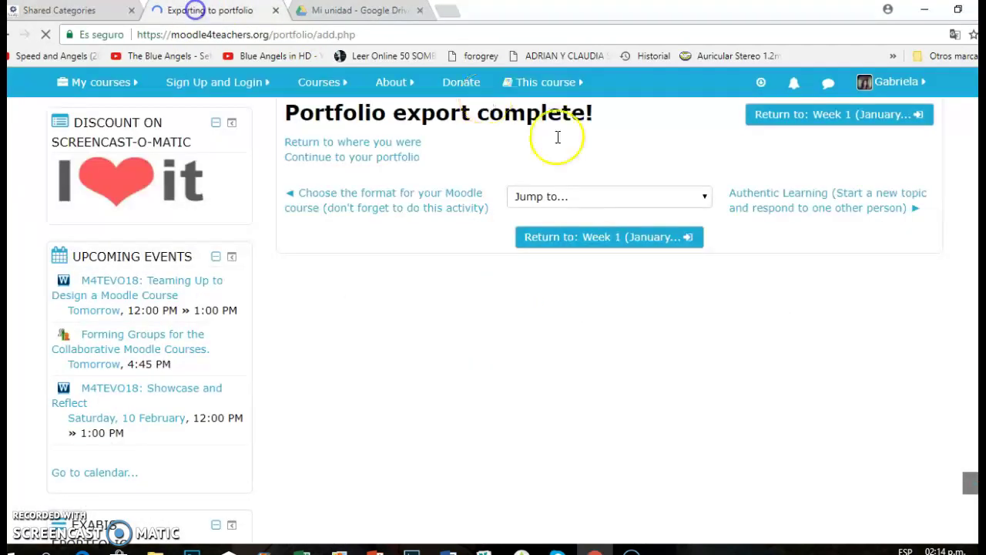
pyautogui.click(375, 15)
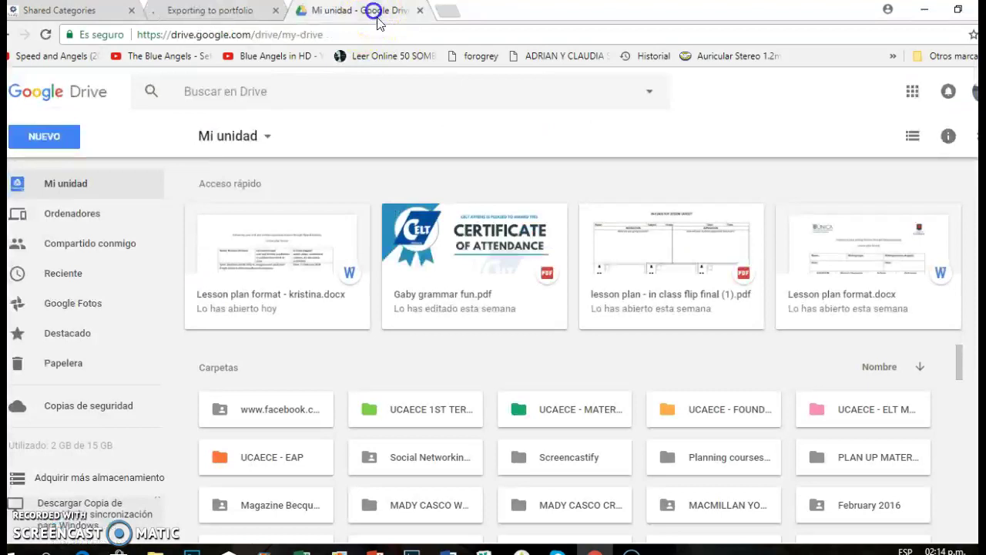
pyautogui.scroll(-5, 496, 396)
pyautogui.scroll(-2, 496, 396)
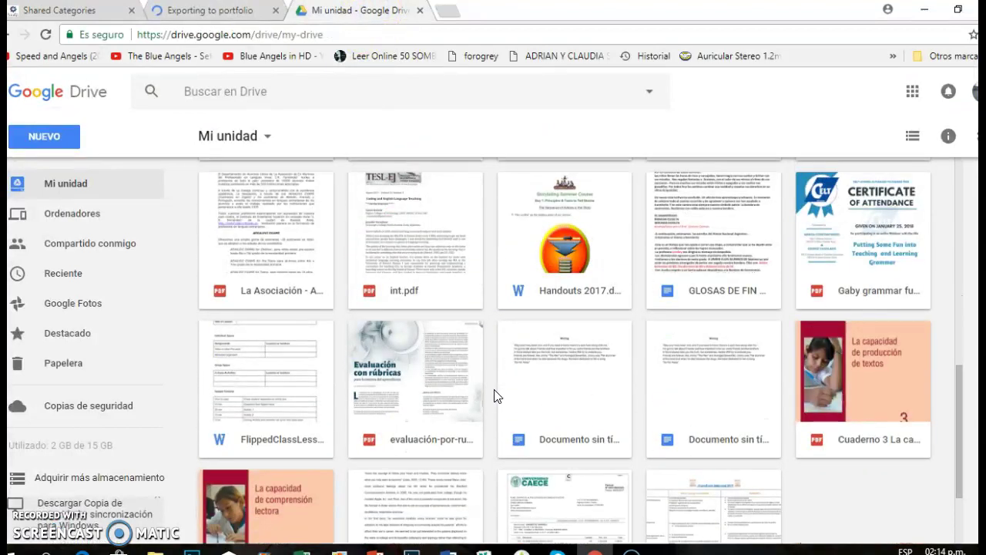
pyautogui.scroll(3, 497, 393)
pyautogui.click(228, 248)
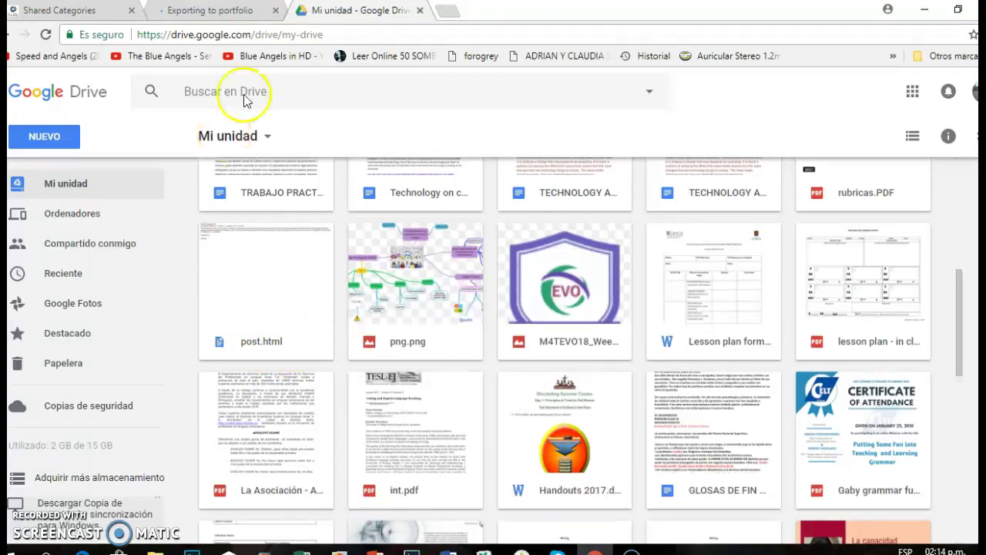
# Step: From the completed export page, revisit the exported discussion and continue to the portfolio in Google Drive
pyautogui.click(221, 18)
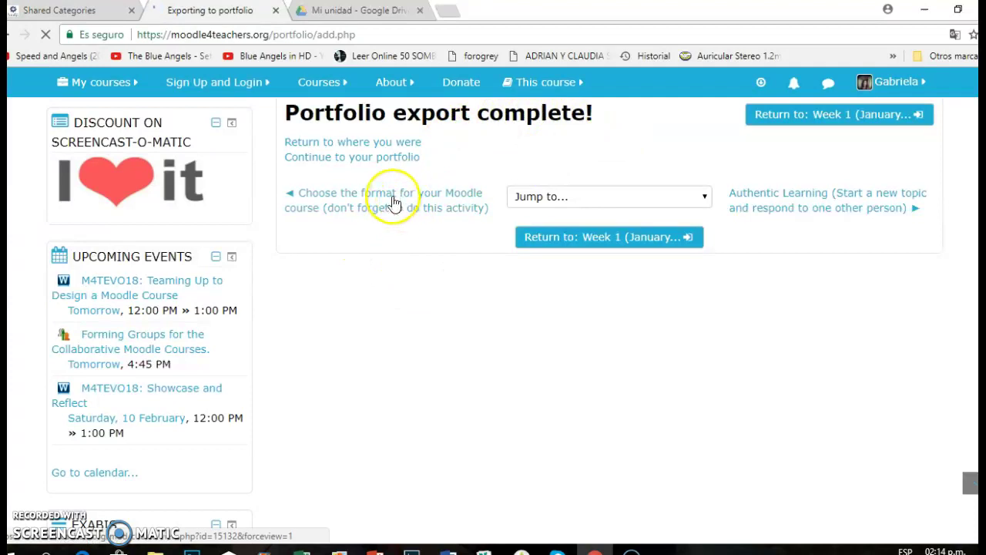
pyautogui.scroll(1, 475, 187)
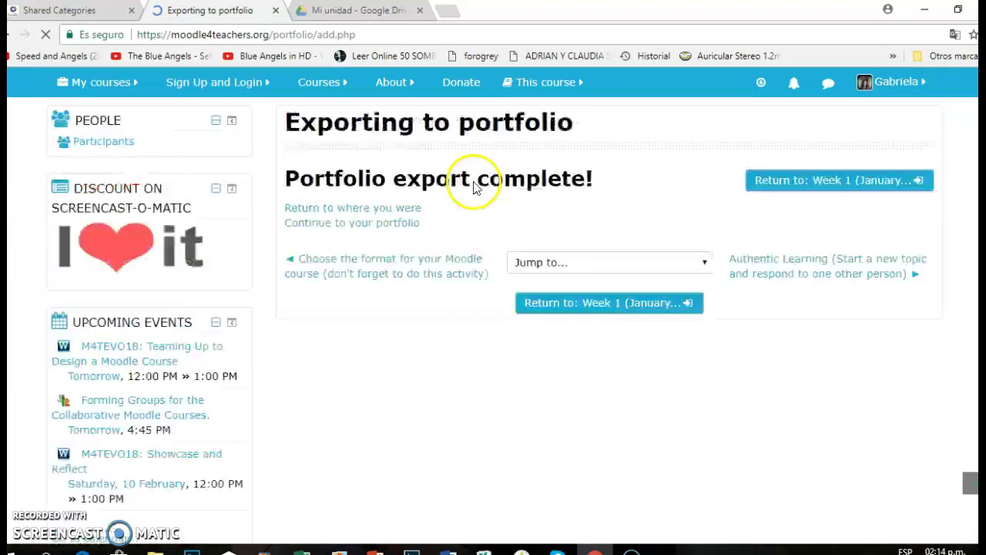
pyautogui.scroll(2, 440, 239)
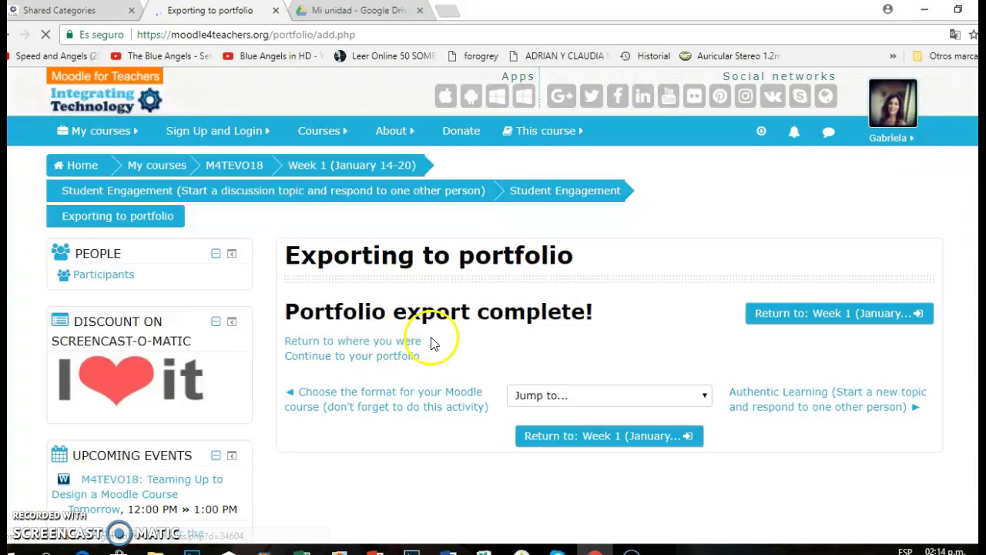
pyautogui.click(391, 344)
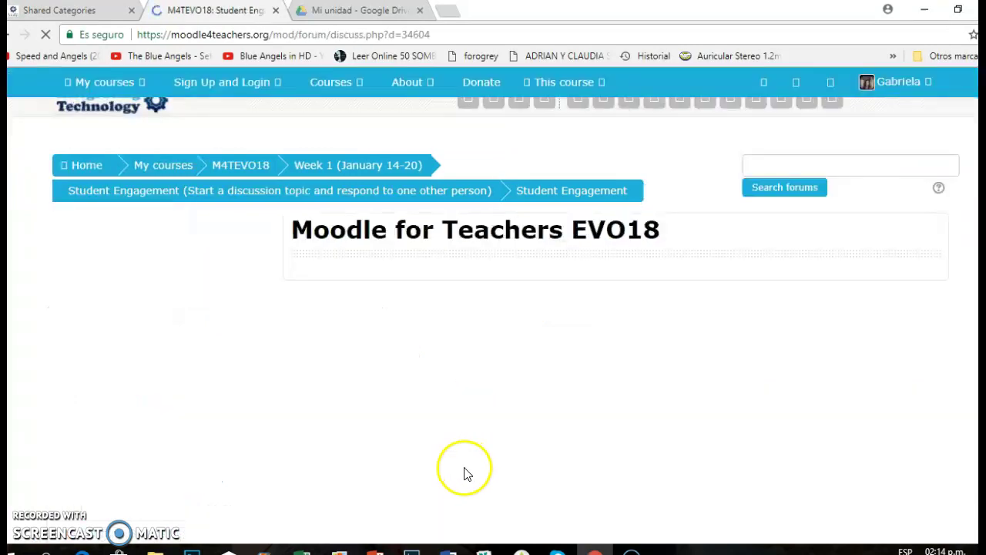
pyautogui.scroll(-5, 591, 379)
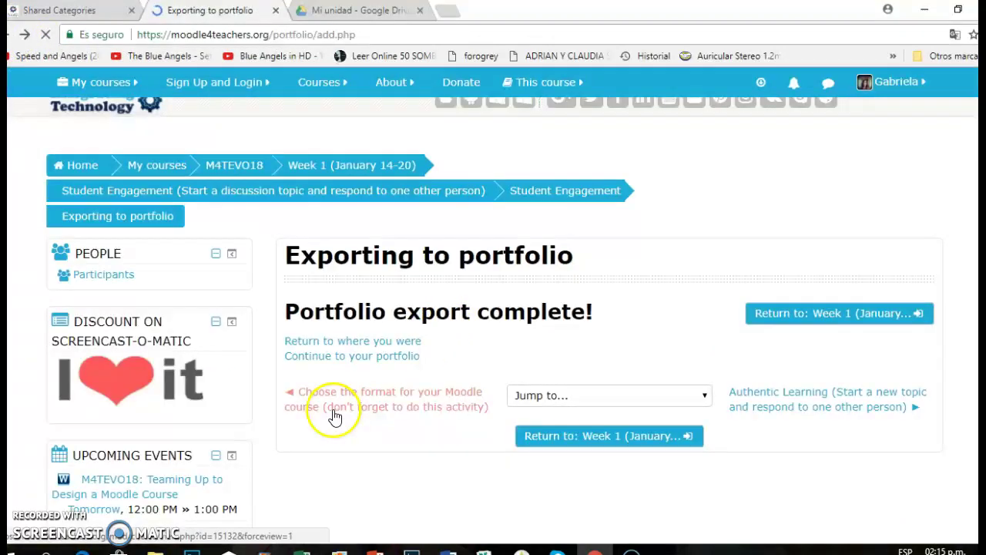
pyautogui.click(362, 356)
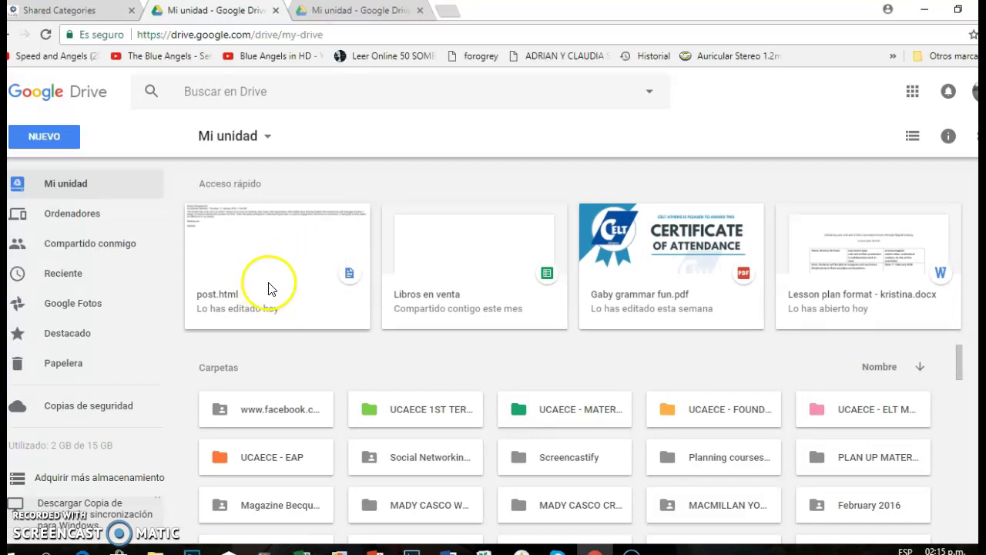
# Step: Return to the Moodle ePortfolio, open the M4TEVO18 course page and locate the Exabis ePortfolio block
pyautogui.click(87, 17)
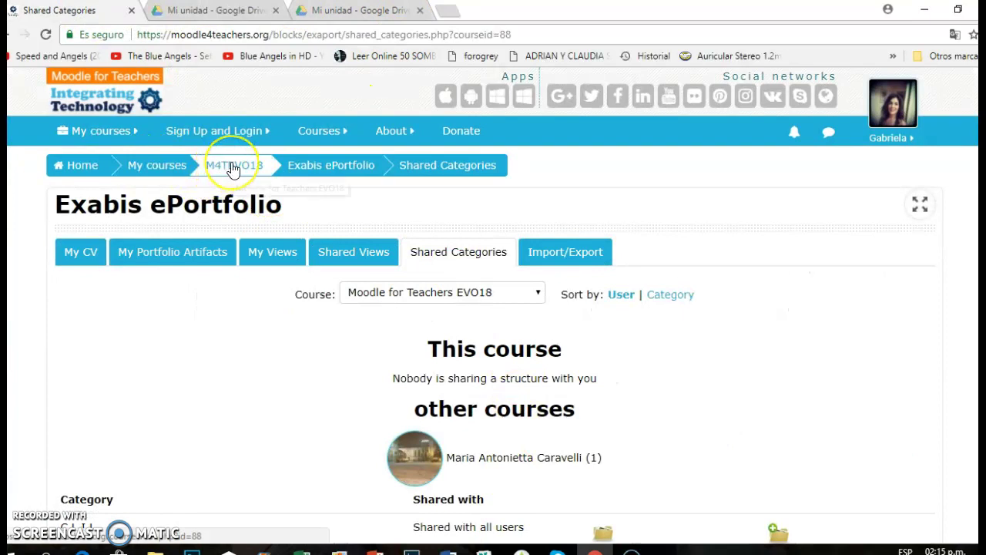
pyautogui.click(232, 168)
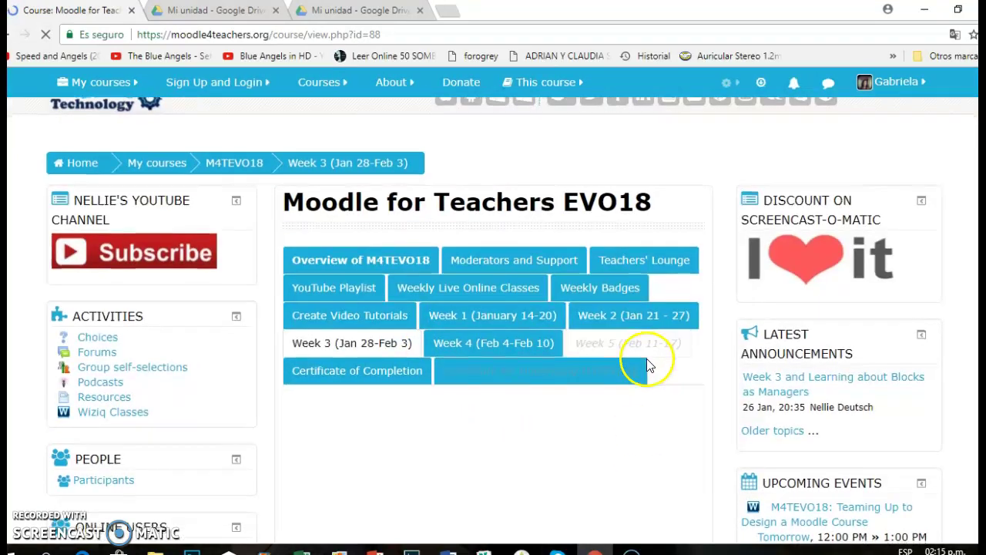
pyautogui.scroll(-7, 642, 363)
pyautogui.scroll(-5, 645, 347)
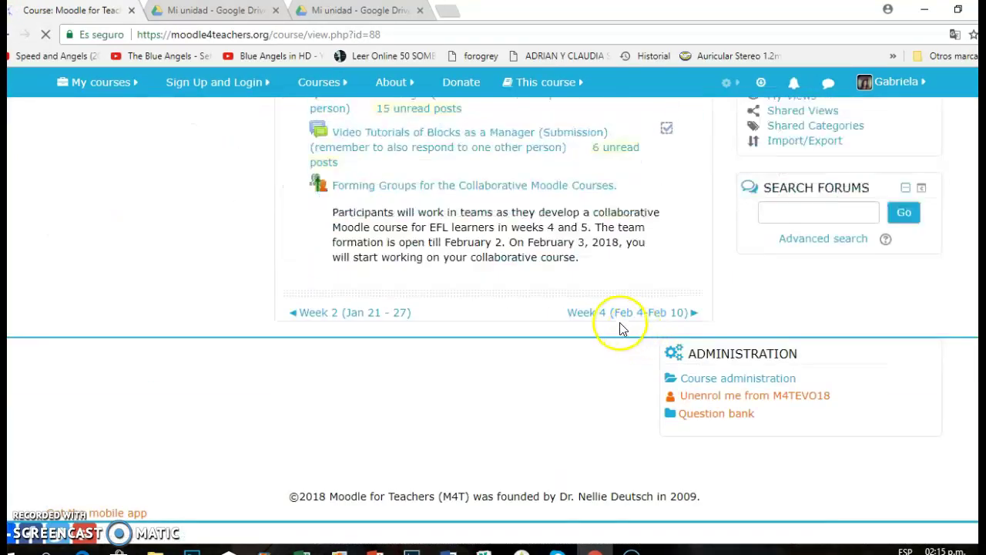
pyautogui.scroll(3, 630, 255)
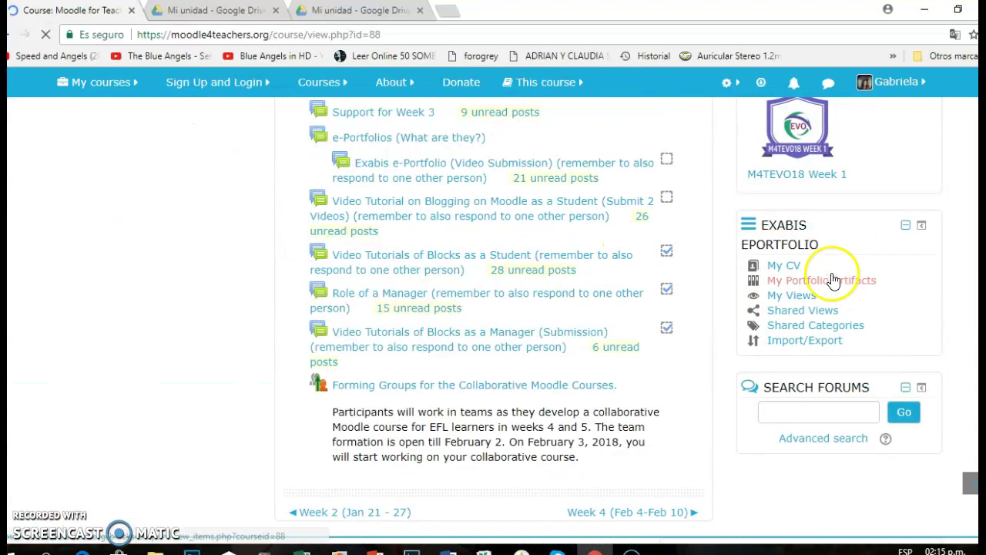